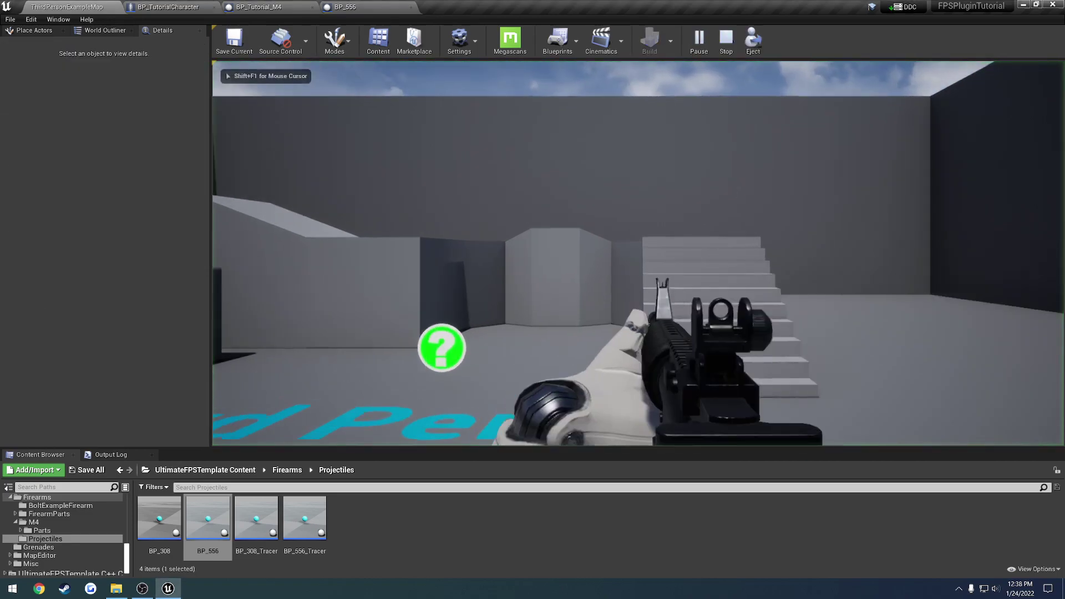
Try out the M4 rifle in the running level, stop the play session and open the BP_Tutorial_M4 blueprint
key("w")
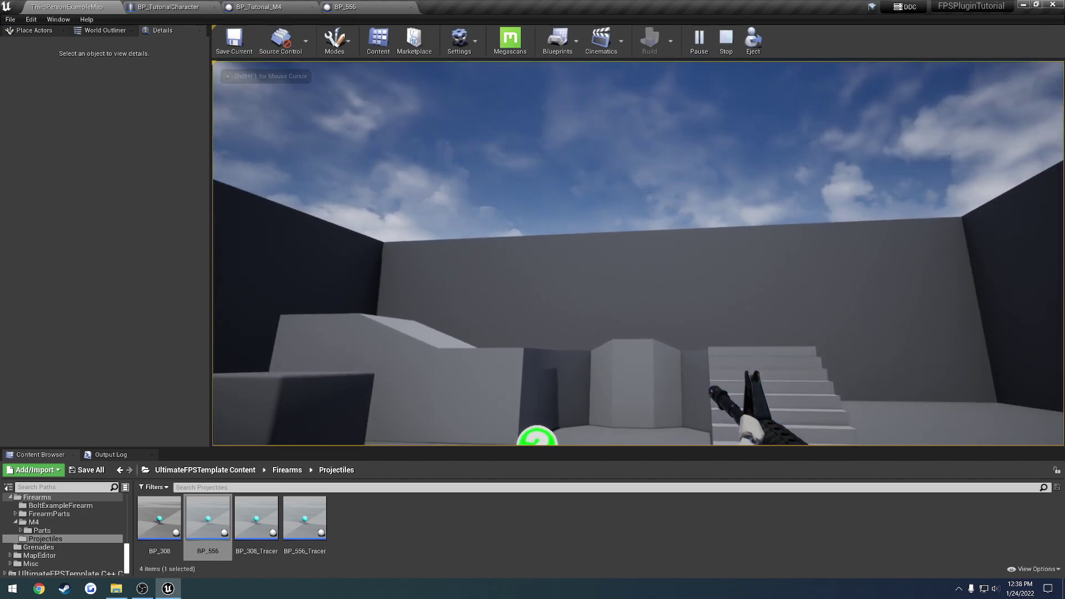
left_click(638, 254)
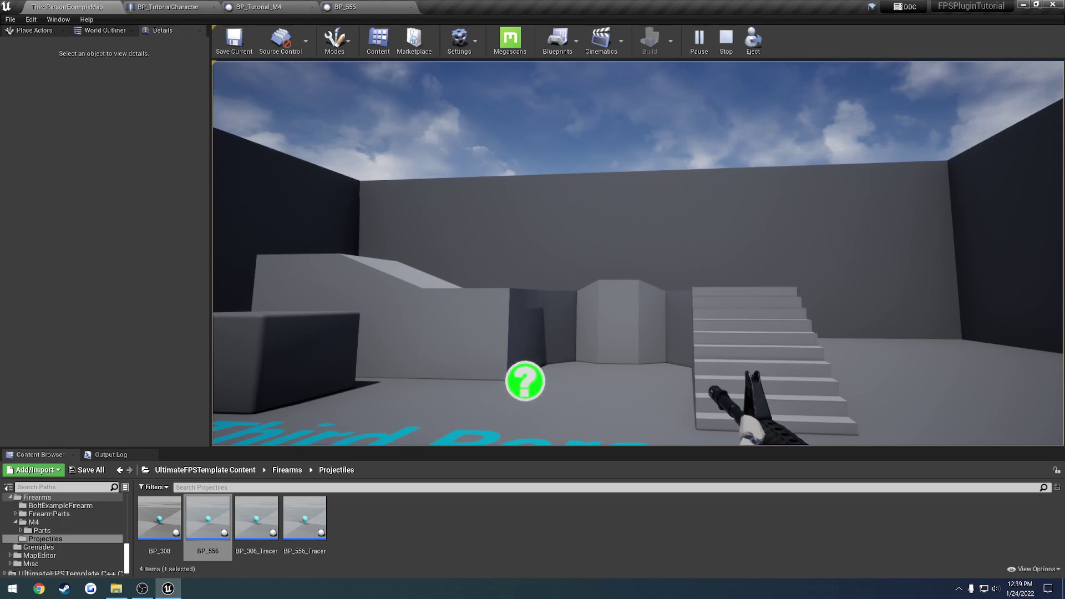
key("Escape")
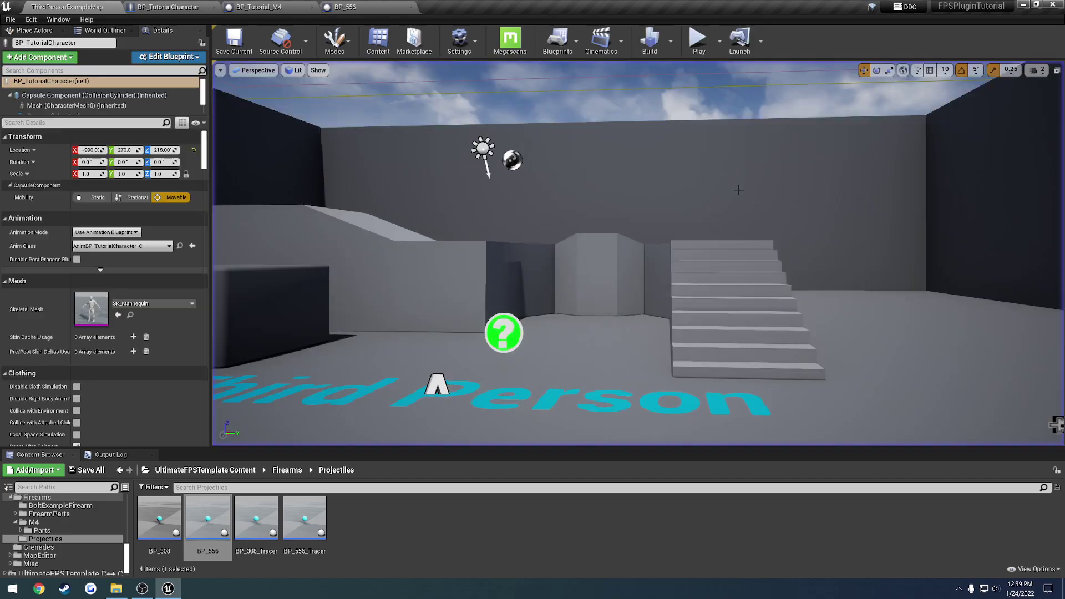
left_click(258, 7)
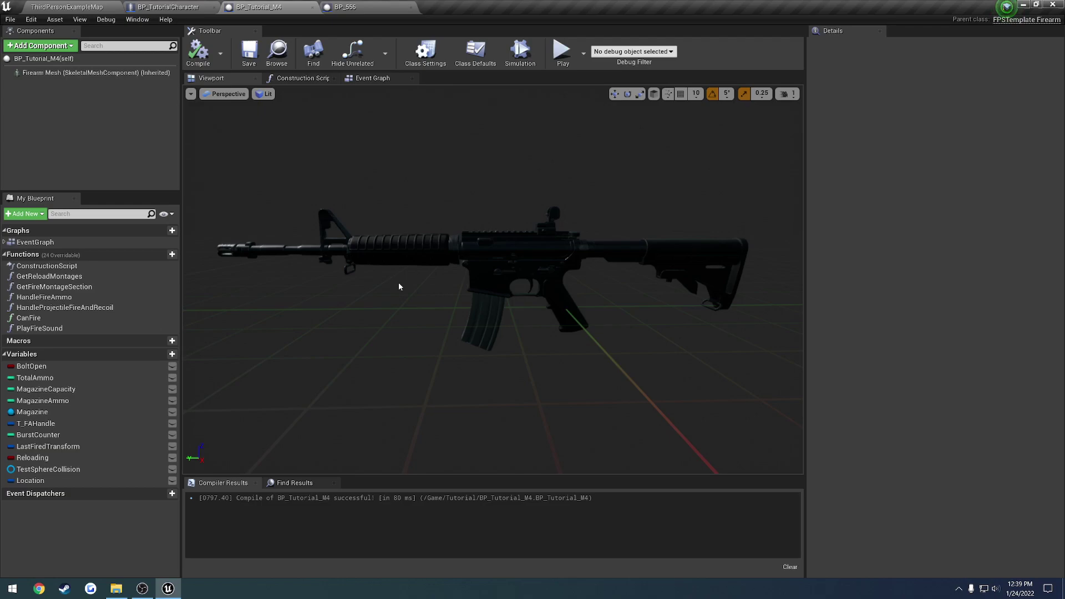
Browse the FPS_Weapon_Bundle content down to the weapon meshes' Accessories folder to view the available attachments
left_click(92, 7)
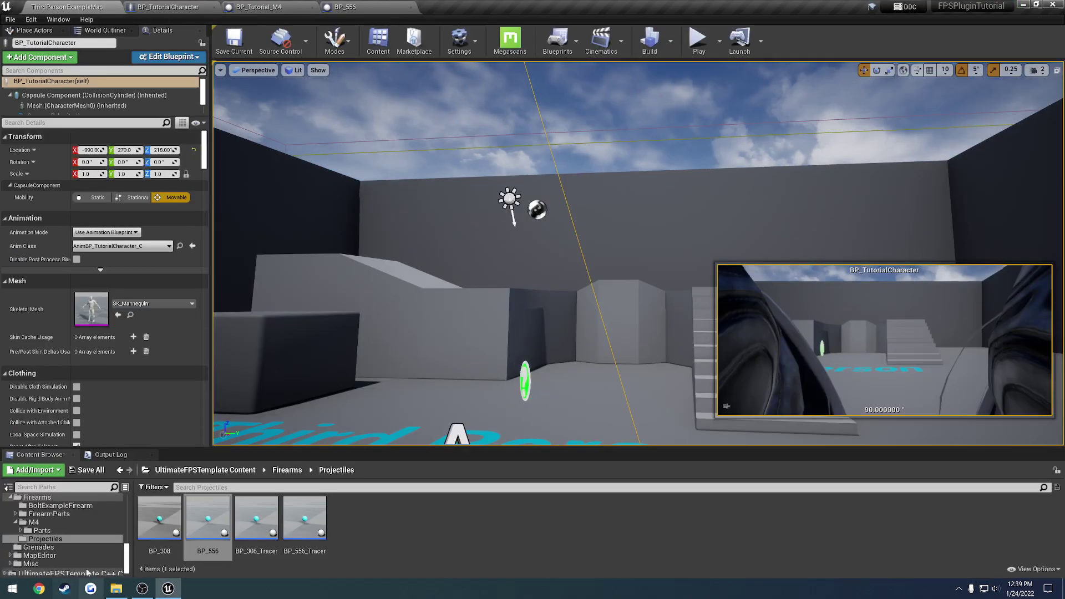
scroll(52, 540, "up", 3)
scroll(51, 540, "up", 5)
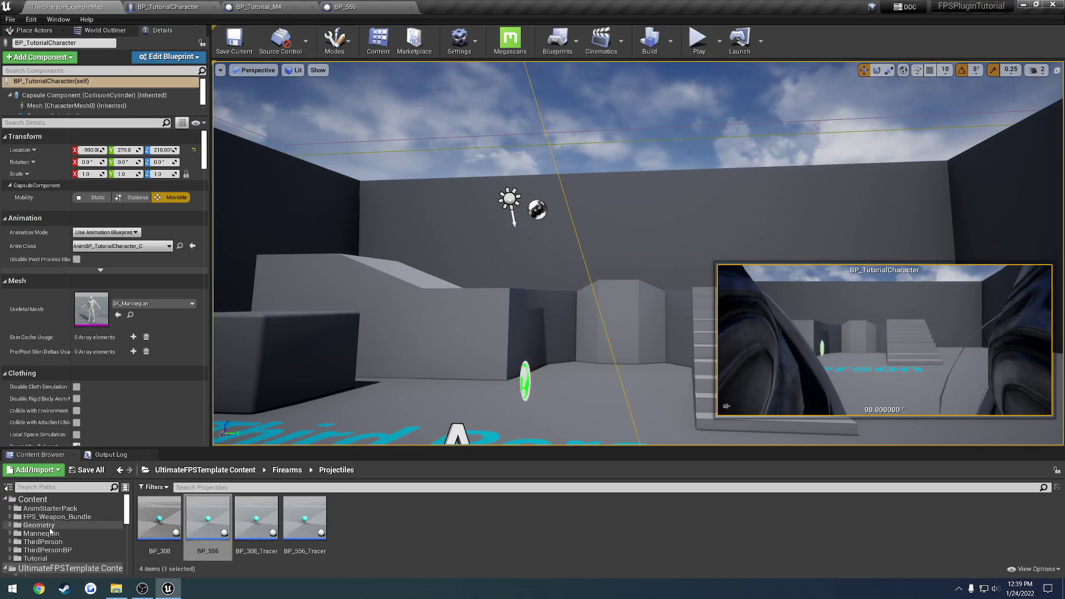
left_click(55, 516)
double_click(210, 520)
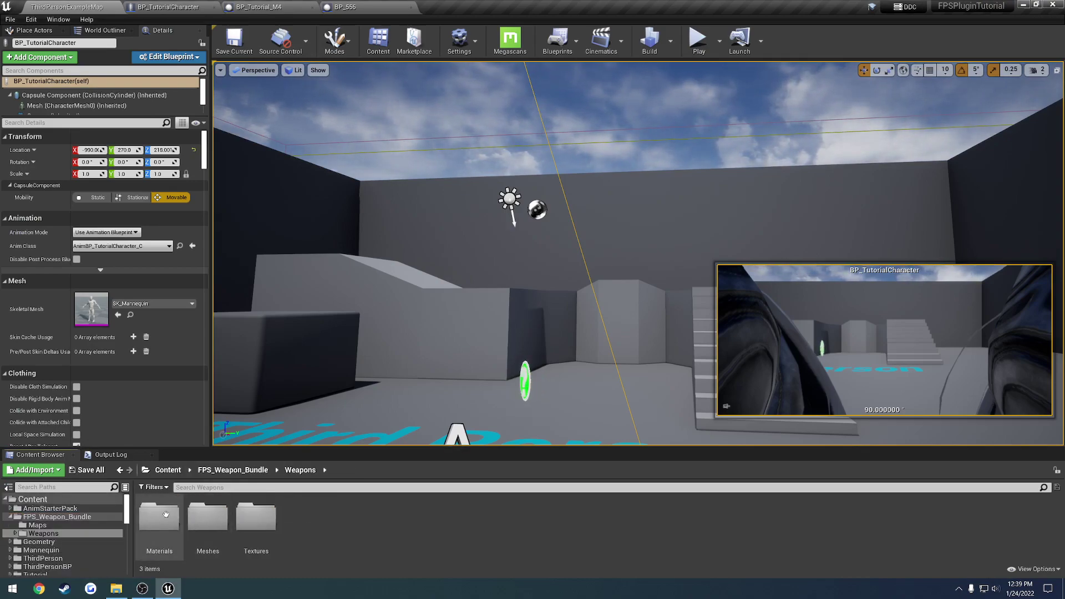
double_click(160, 520)
double_click(159, 521)
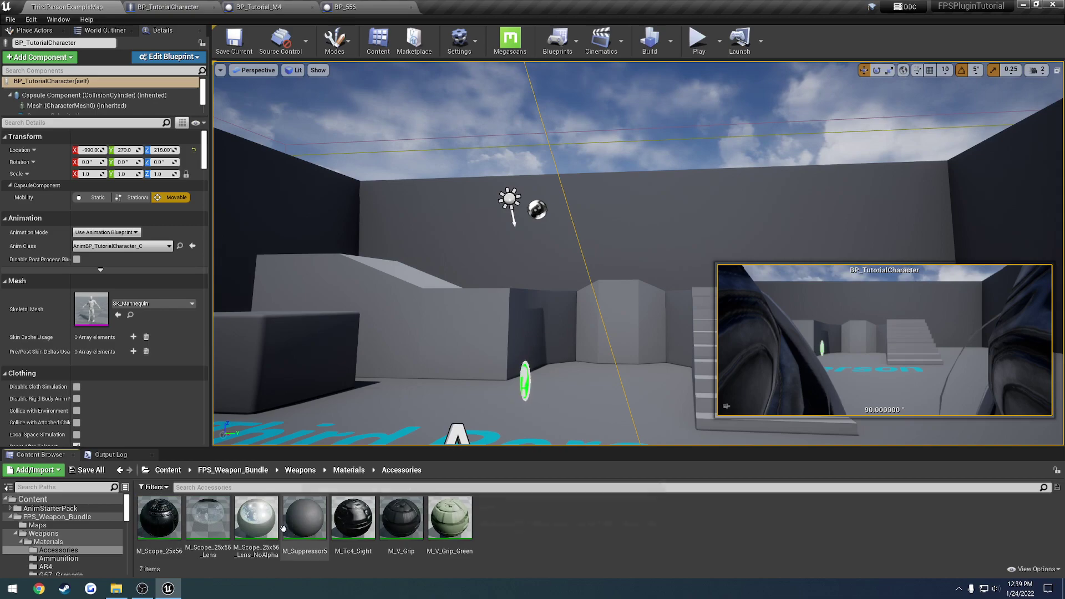
key("alt+Left")
double_click(209, 520)
double_click(159, 520)
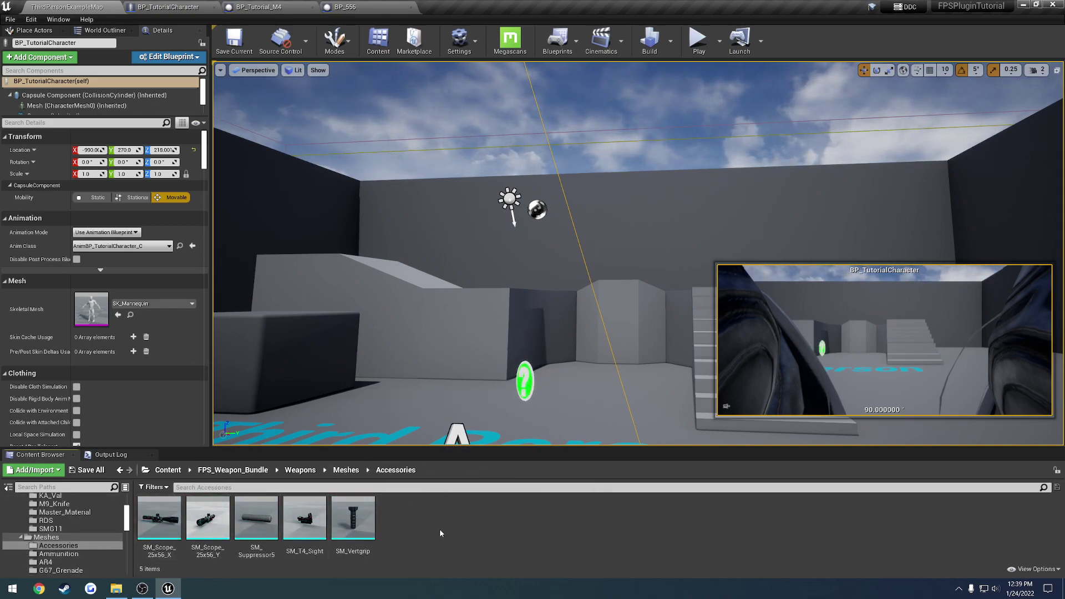
Add an FPSTemplate Part component to the BP_Tutorial_M4 blueprint and name it FPSTemplate_Sight
left_click(266, 7)
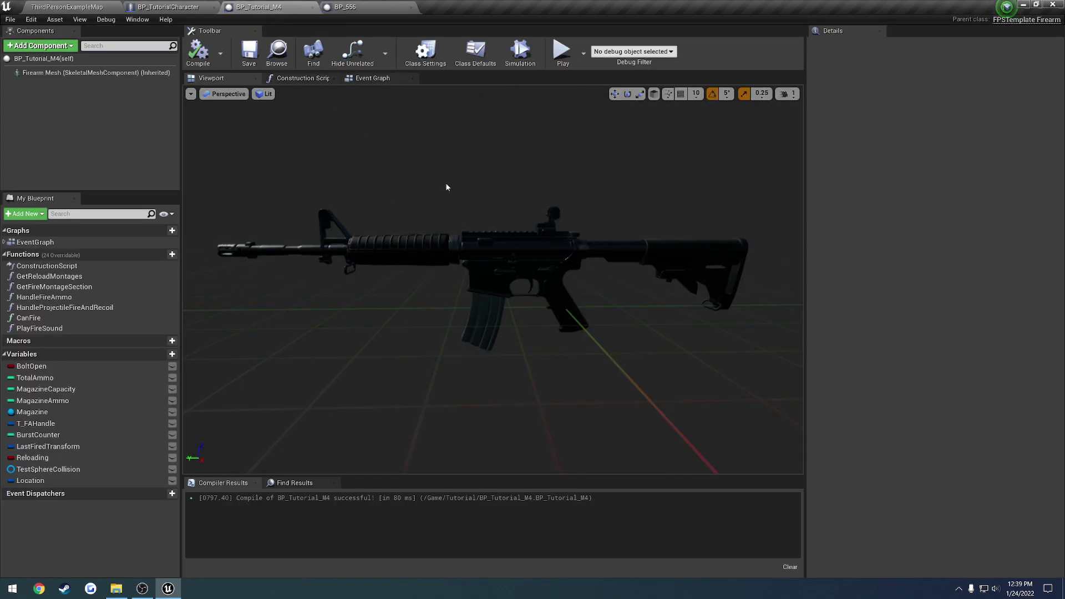
left_click(66, 47)
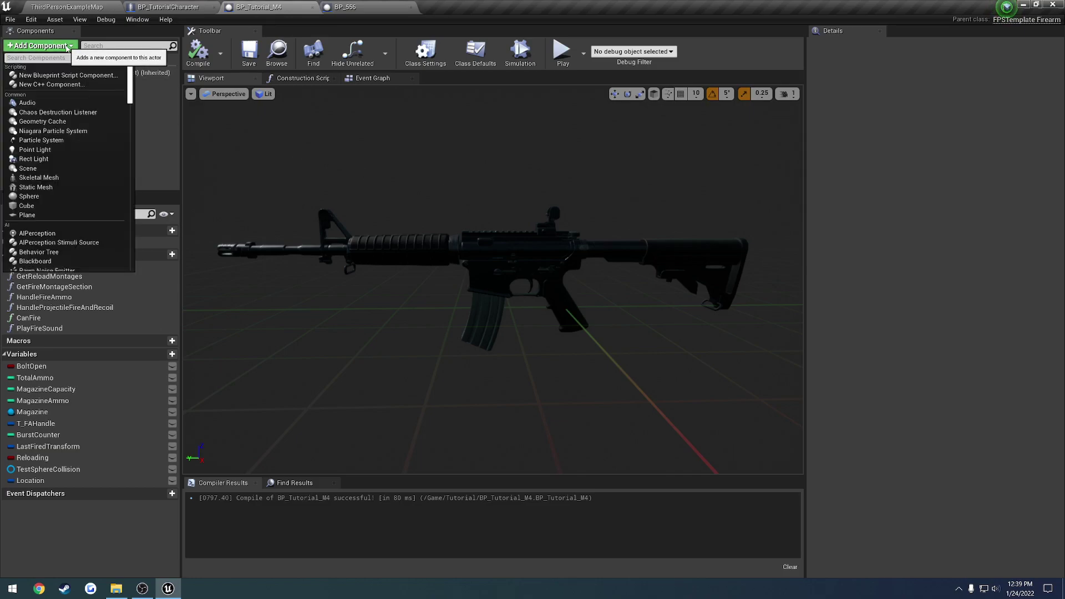
type("fps")
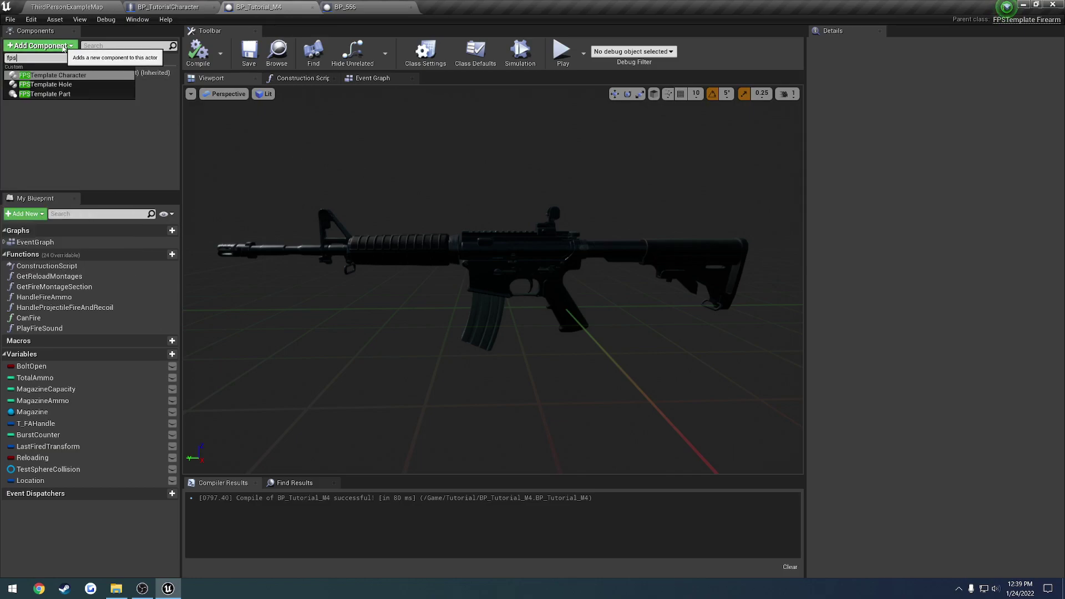
left_click(66, 94)
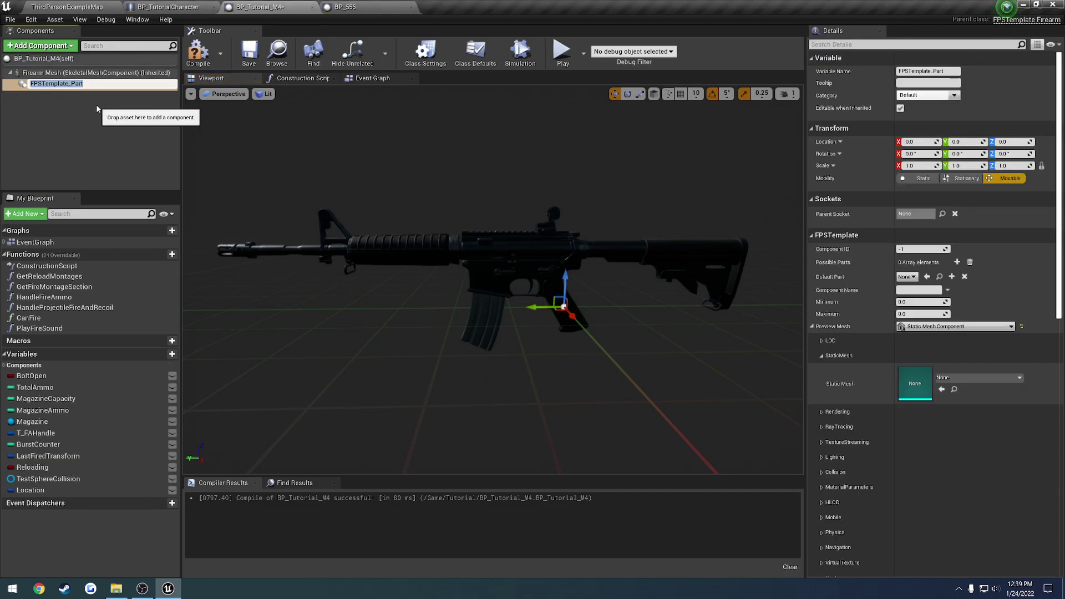
left_click(97, 110)
left_click(84, 88)
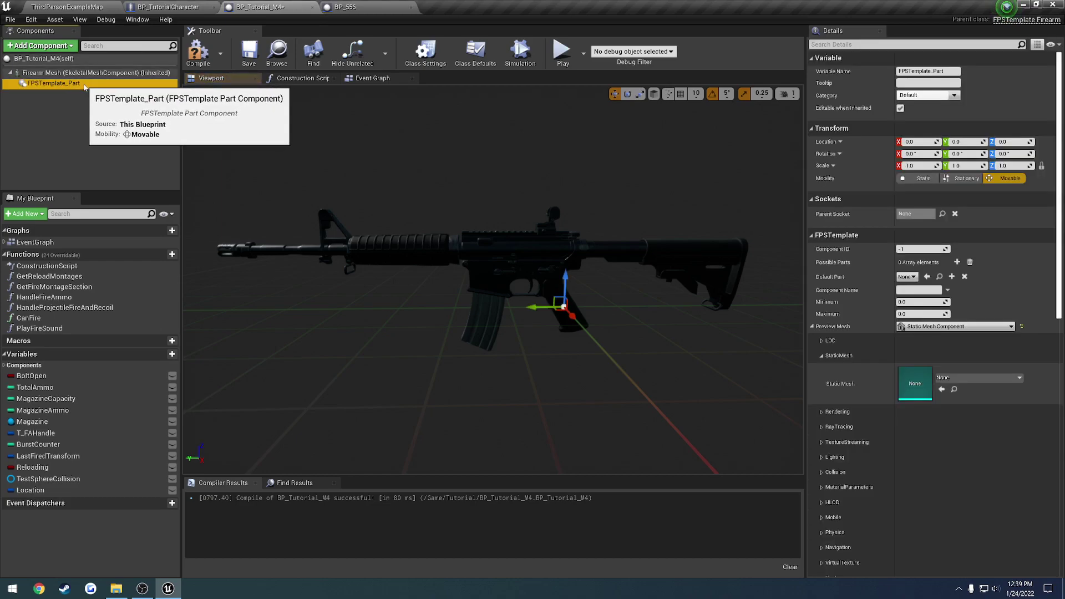
double_click(83, 85)
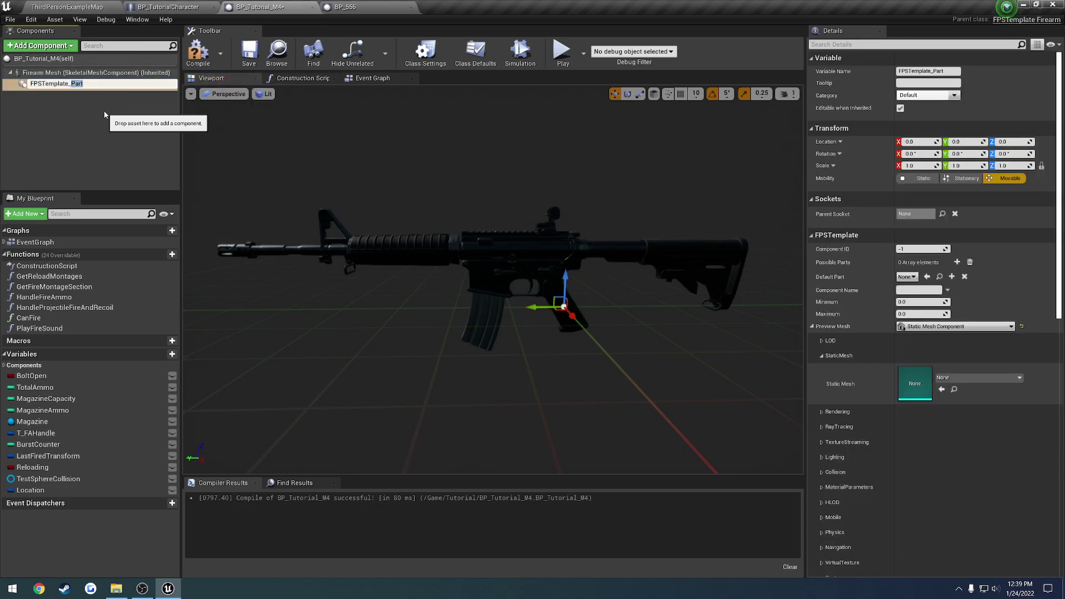
type("Sight")
key("Return")
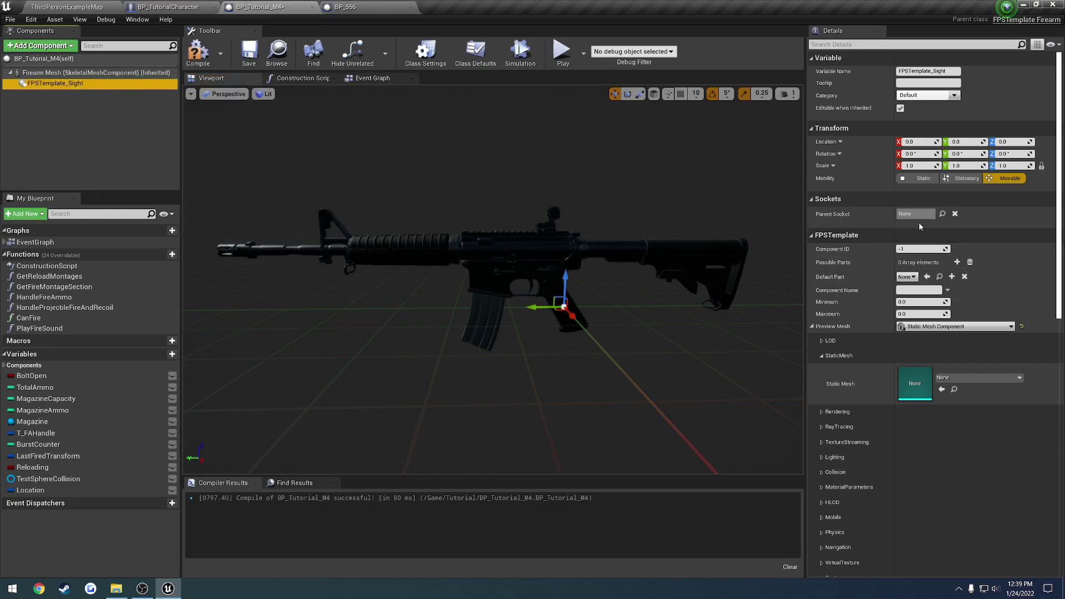
Attach the sight component to the b_gun_Root parent socket and set its preview static mesh to HoloSight
left_click(942, 214)
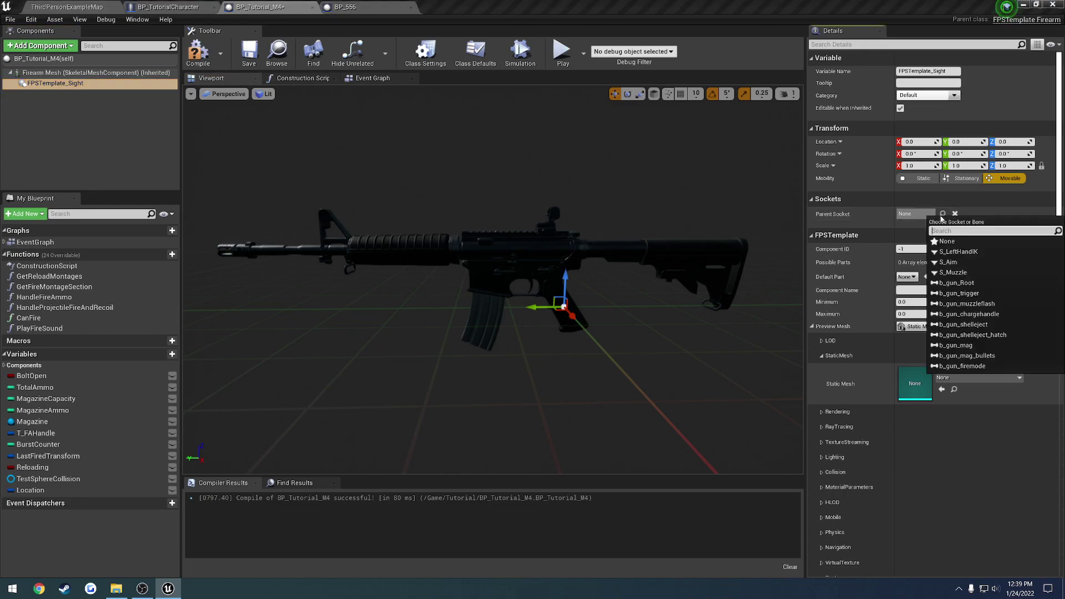
left_click(956, 282)
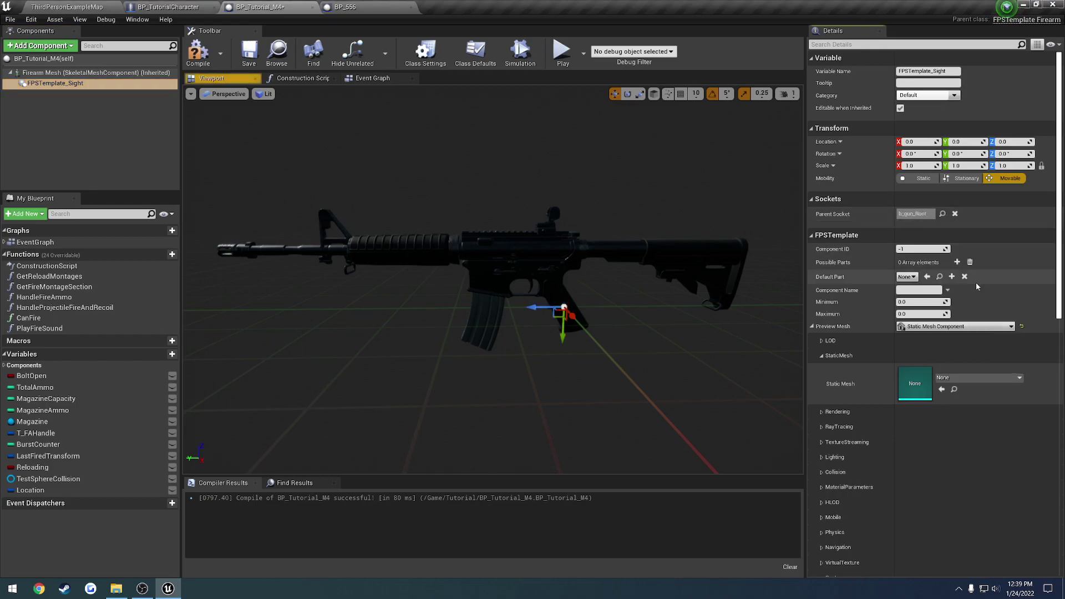
left_click(823, 355)
left_click(812, 326)
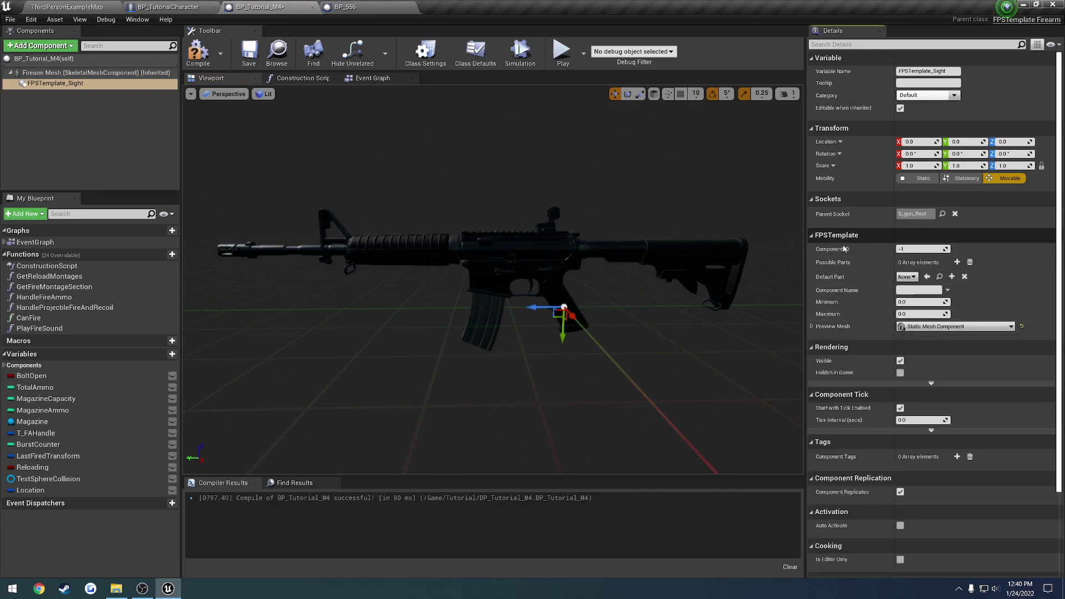
left_click(812, 327)
left_click(823, 356)
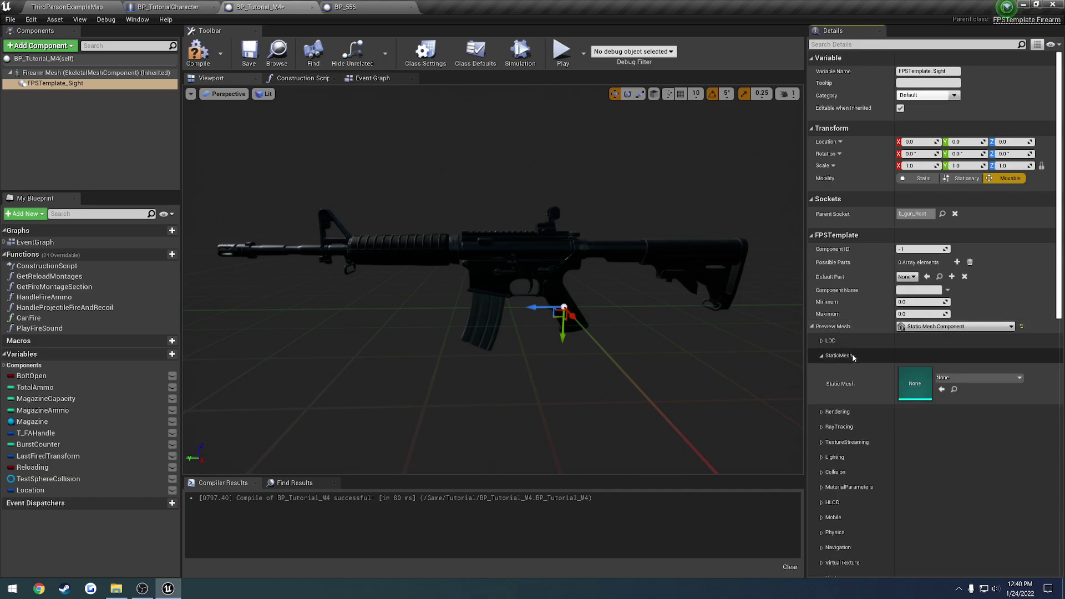
left_click(963, 378)
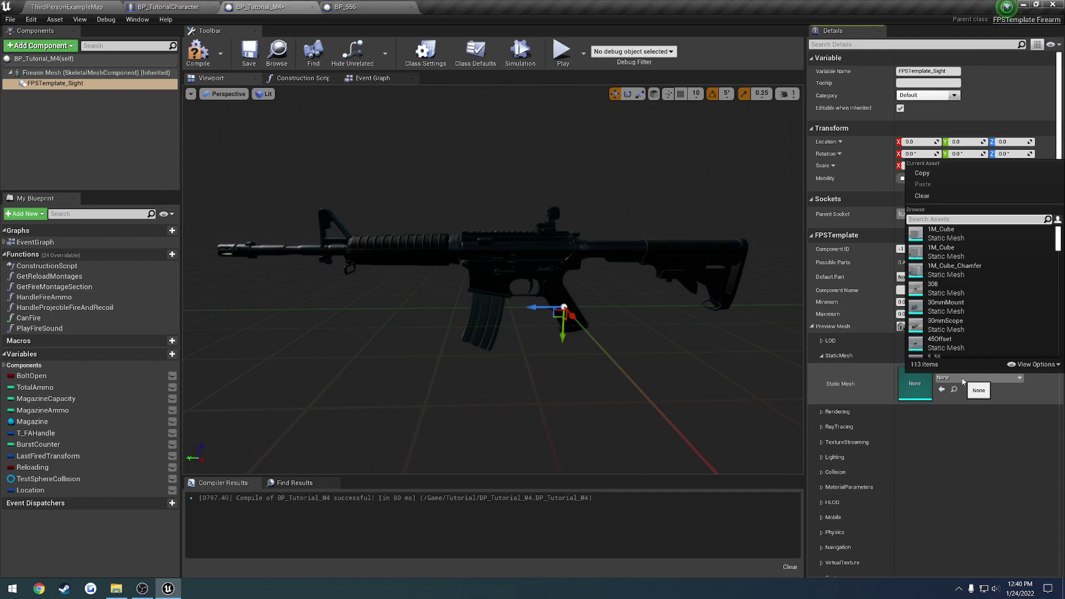
type("holo")
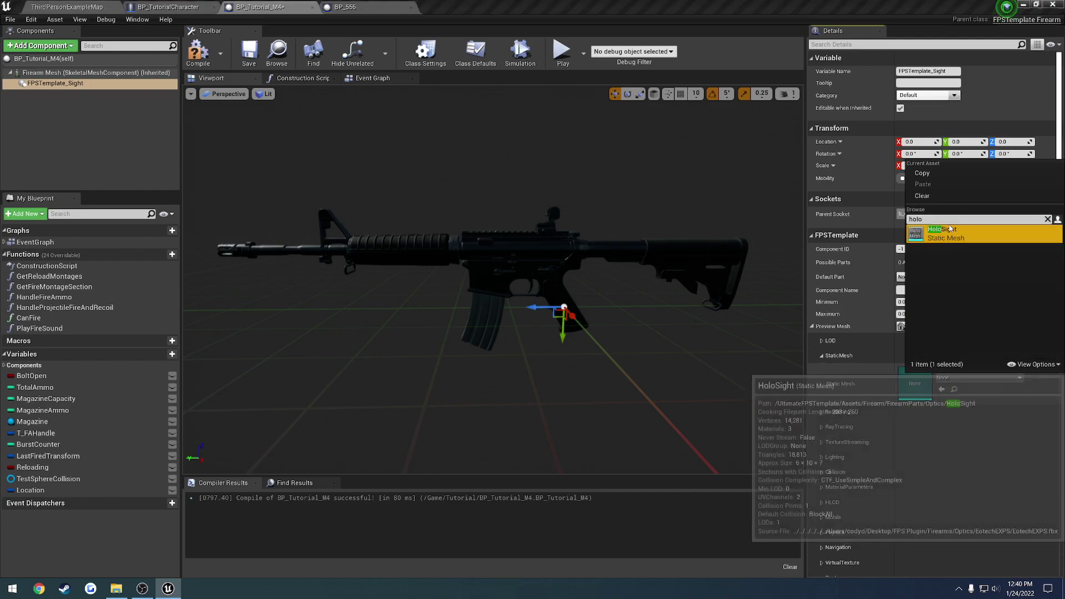
left_click(943, 233)
Rotate the sight to -90° on X, move it onto the rifle's top rail at about Y -13.16, and compile the blueprint
mouse_move(617, 306)
right_mouse_down()
mouse_move(626, 306)
mouse_move(616, 307)
right_mouse_up()
left_click_drag(550, 326, 768, 236)
key("e")
key("w")
mouse_move(536, 206)
left_mouse_down()
mouse_move(495, 207)
mouse_move(517, 213)
left_mouse_up()
right_click_drag(518, 213, 435, 192)
key("w")
mouse_move(560, 328)
left_mouse_down()
mouse_move(560, 283)
mouse_move(536, 318)
mouse_move(553, 321)
left_mouse_up()
key("a")
right_click_drag(553, 321, 644, 318)
key("s")
left_click(198, 53)
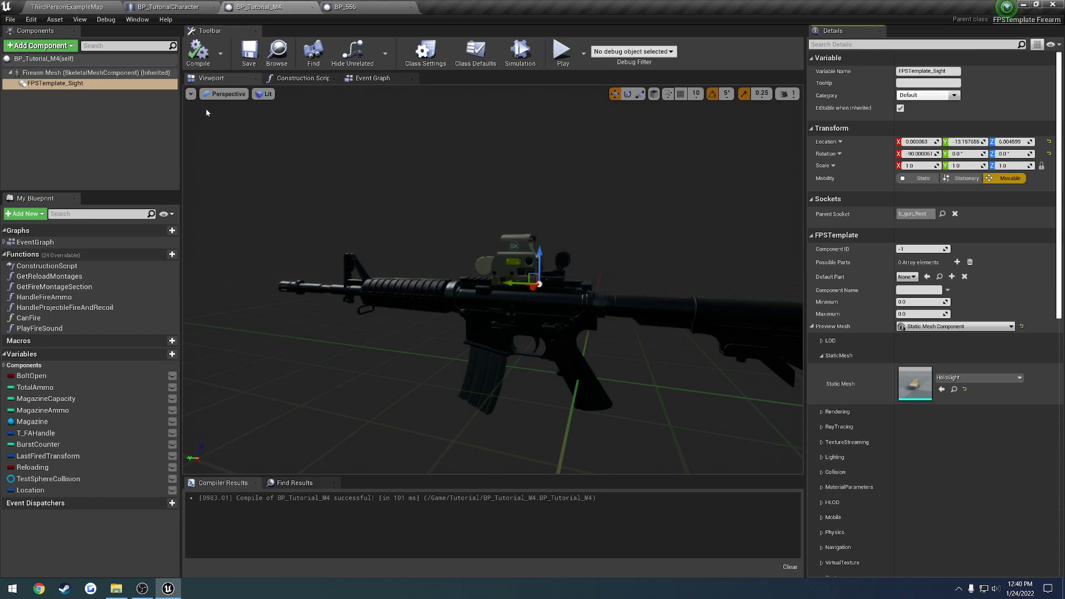
Play the ThirdPersonExampleMap level, detach from the character to inspect the rifle's top rail, and stop the session
left_click(68, 7)
left_click(699, 42)
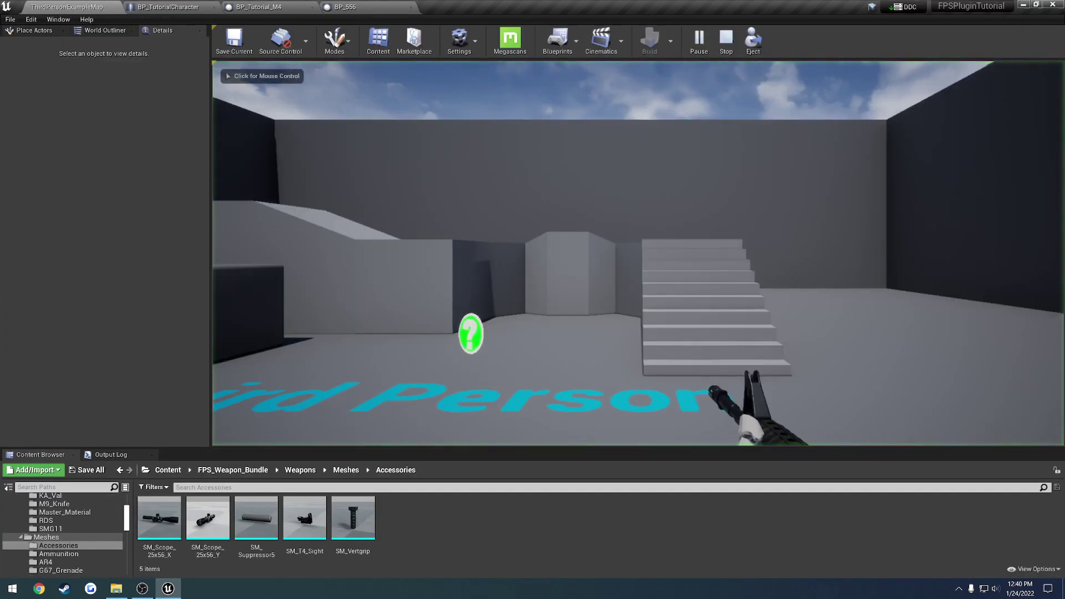
left_click(711, 168)
key("F8")
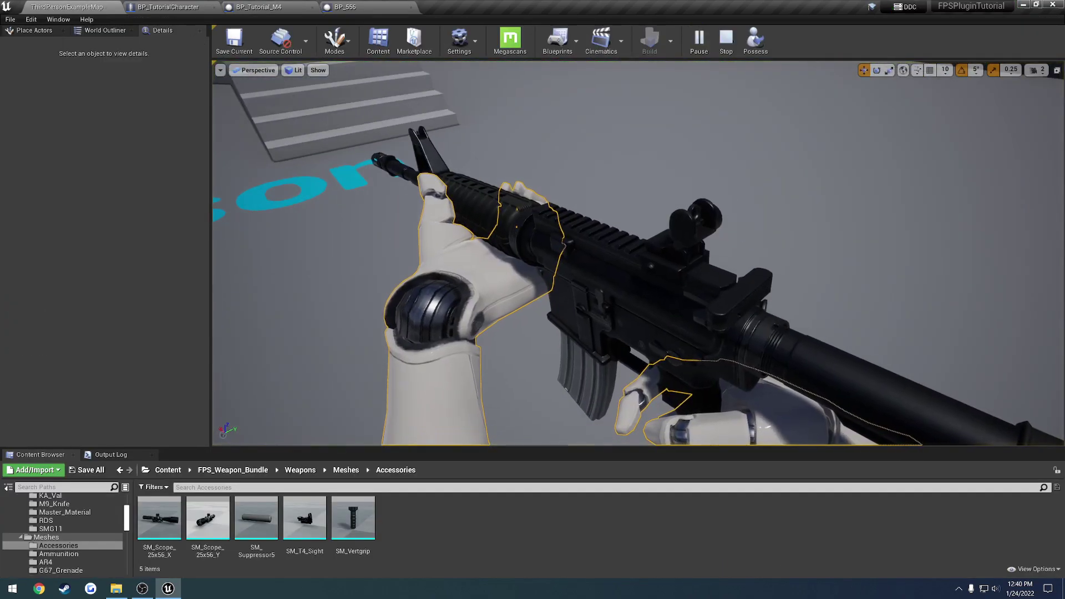
key("Escape")
left_click(341, 7)
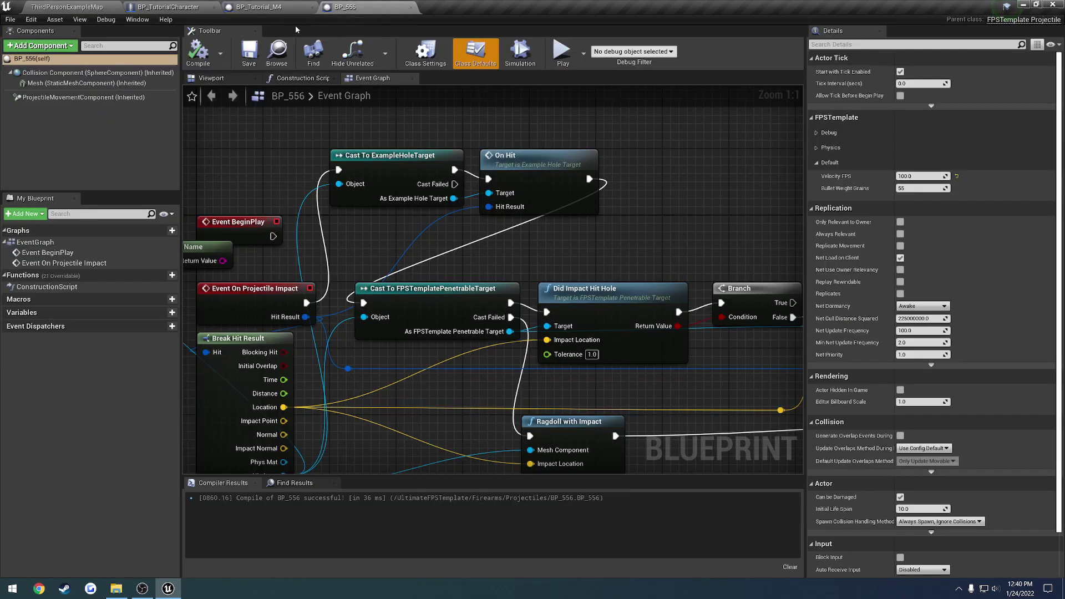
Add BP_HoloSight to the sight component's Possible Parts in BP_Tutorial_M4, then compile and save
left_click(265, 8)
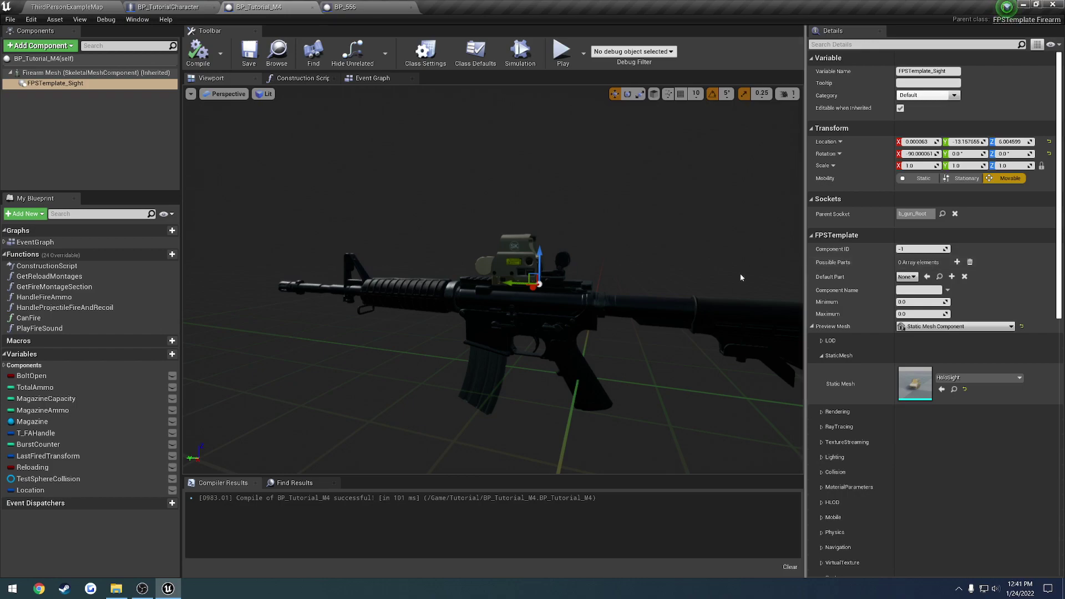
left_click(957, 262)
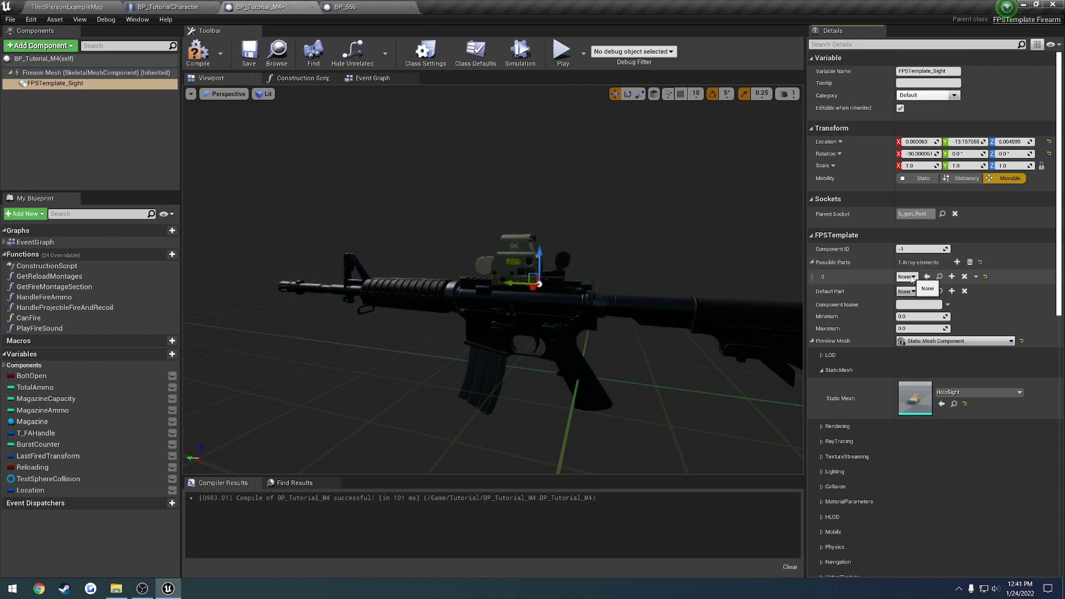
left_click(908, 277)
type("holo")
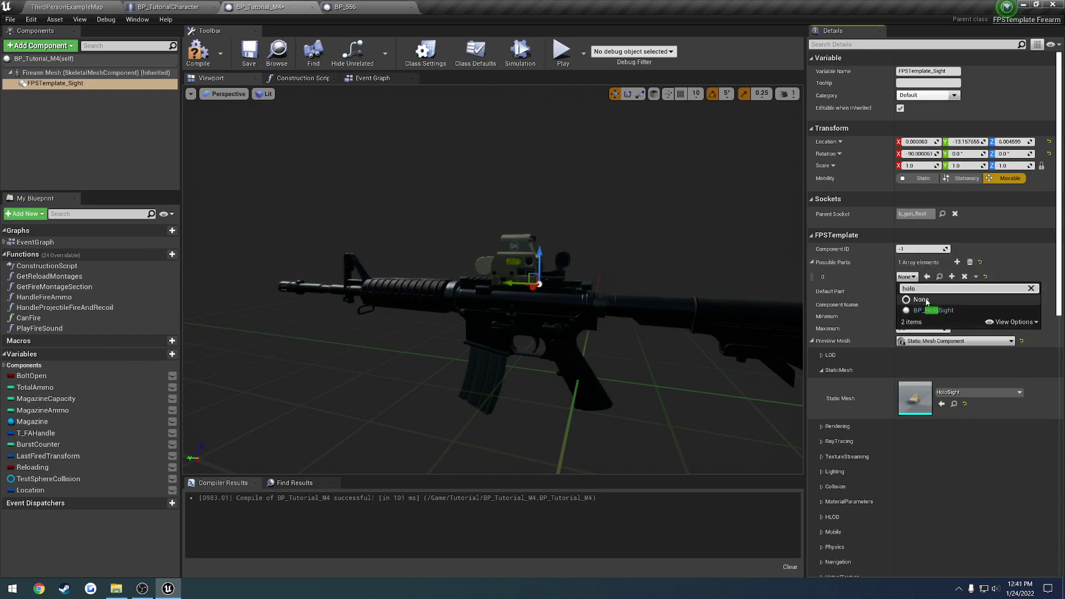
left_click(943, 312)
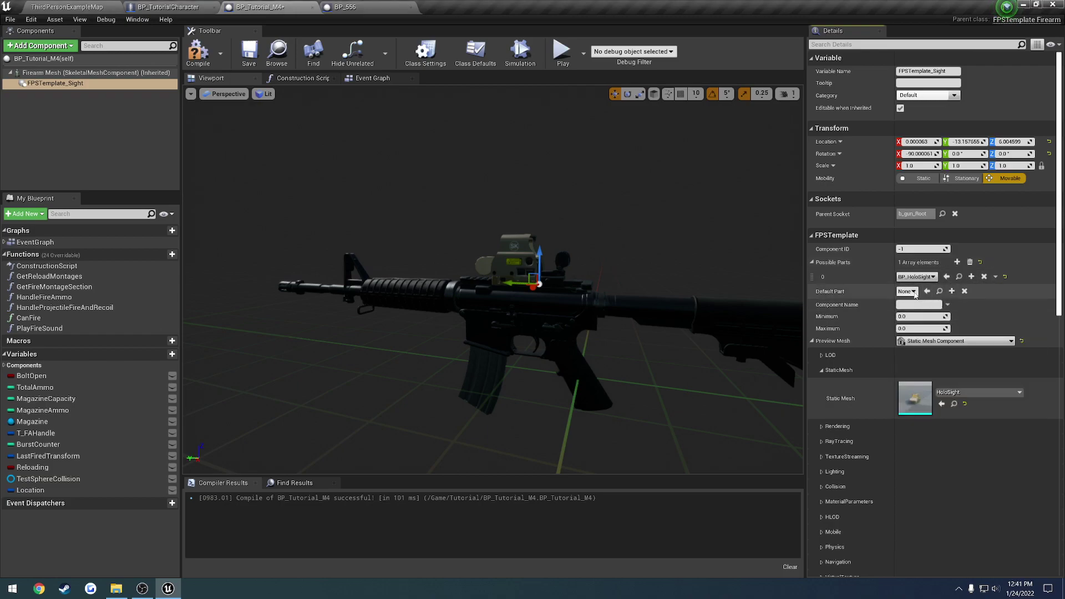
left_click(198, 53)
left_click(249, 53)
Playtest the level again, examine the rifle for the attached sight from outside the character, and stop
left_click(67, 7)
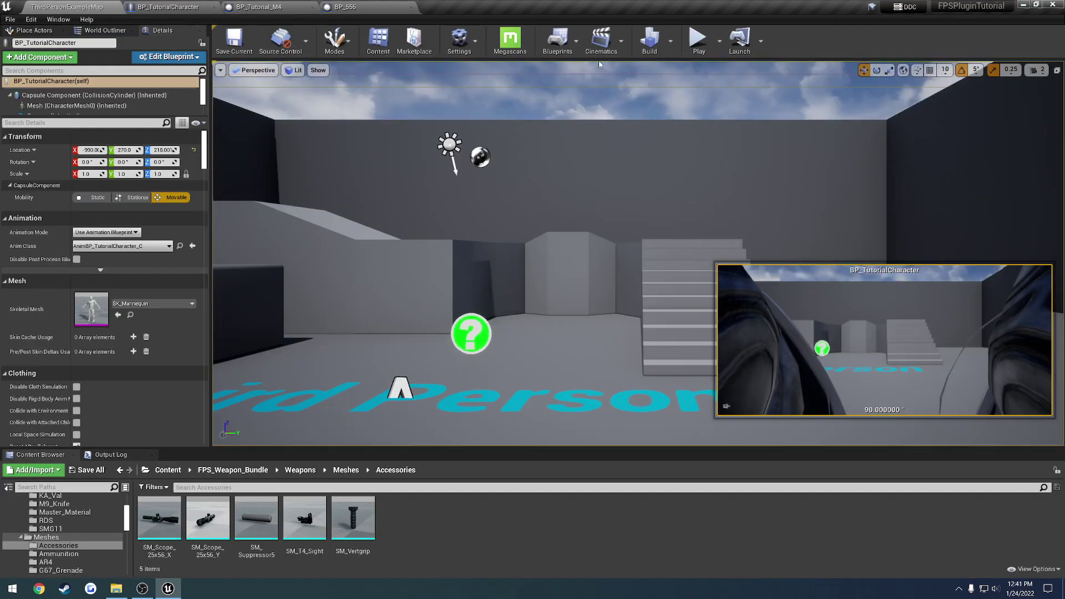
left_click(698, 42)
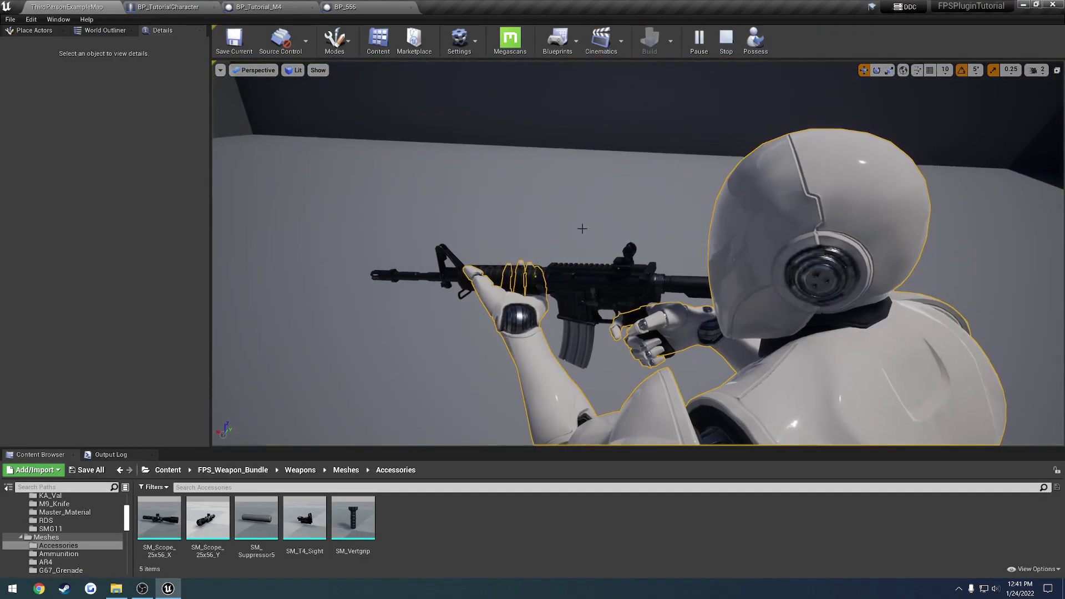
key("Escape")
Set the sight component's Default Part to BP_HoloSight, compile the M4 blueprint and return to the level
left_click(258, 7)
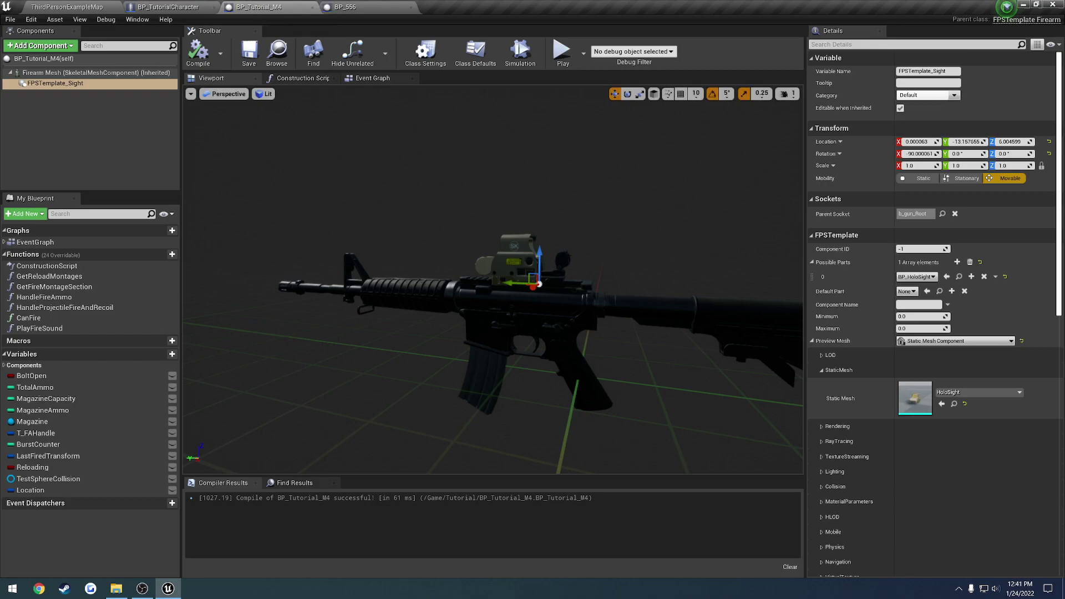
left_click(910, 291)
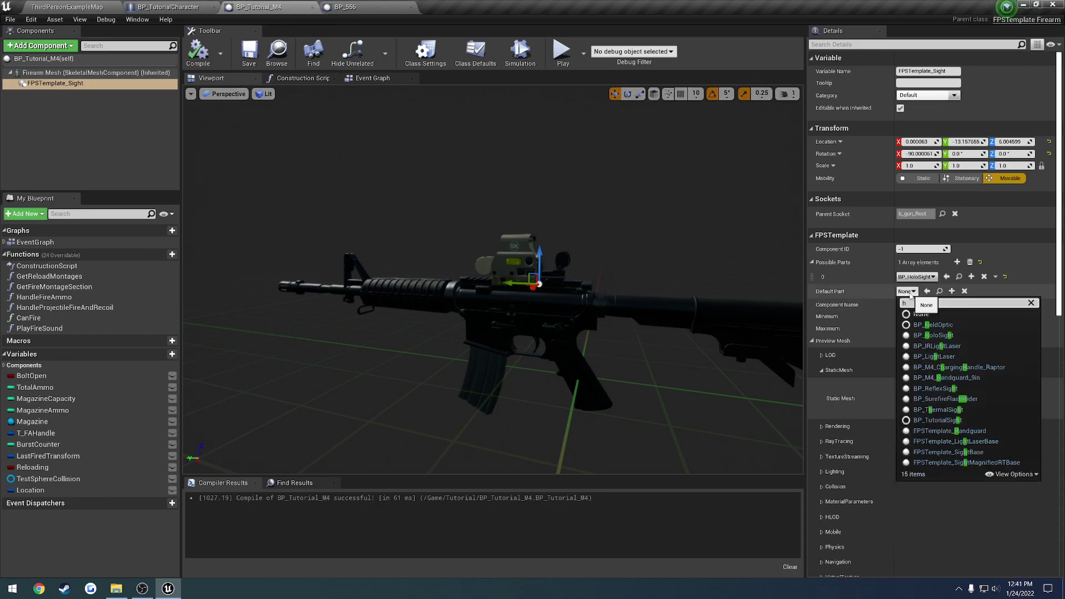
left_click(918, 322)
left_click(198, 53)
left_click(67, 7)
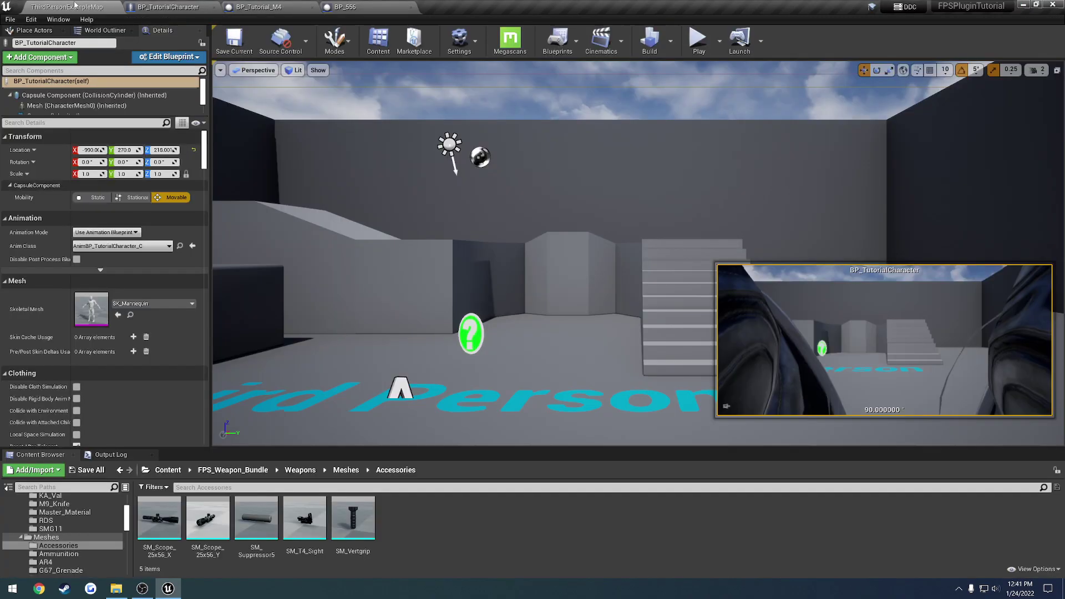
Play the level, detach to inspect the attached holographic sight, repossess the character to aim through it, and stop
left_click(697, 41)
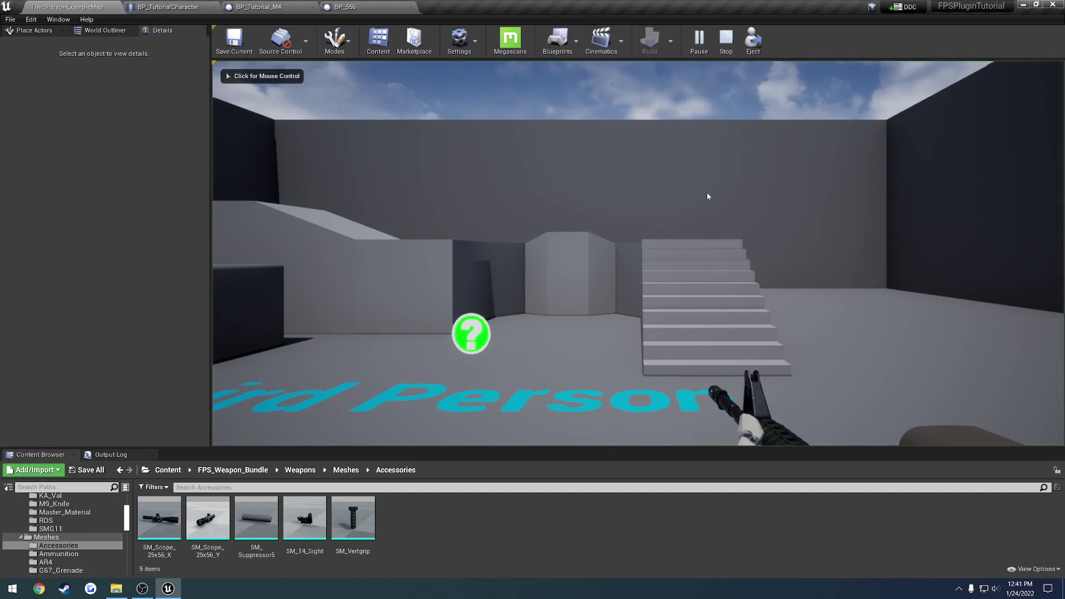
key("F8")
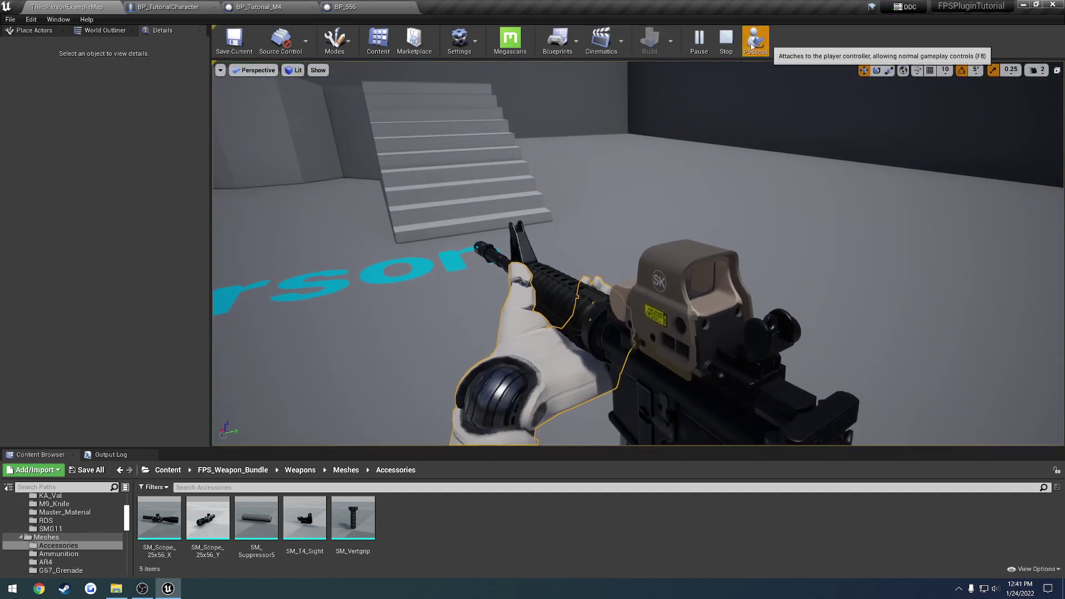
left_click(754, 39)
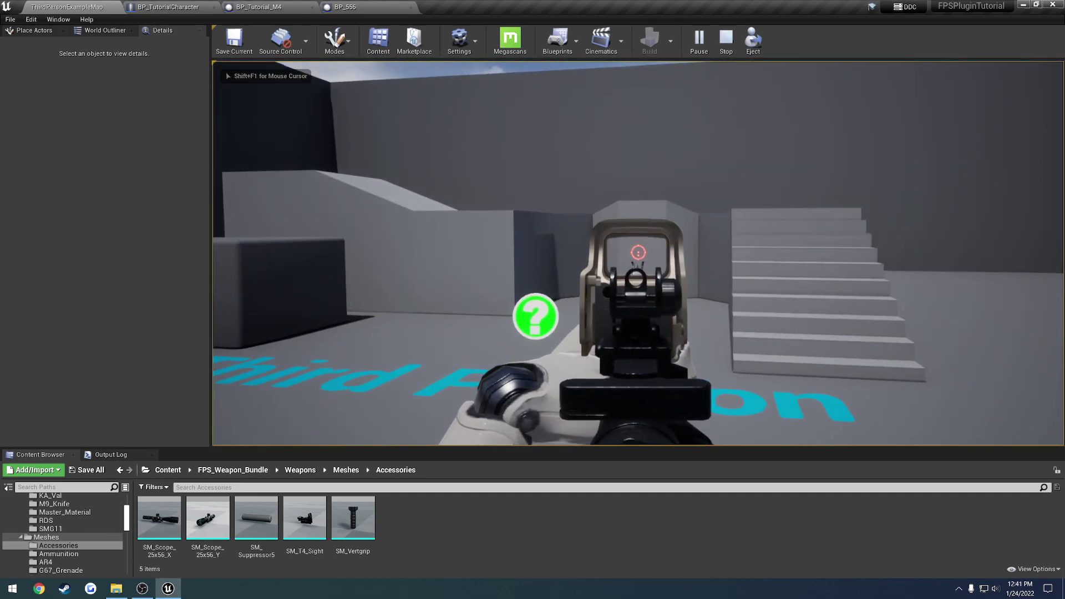
key("Escape")
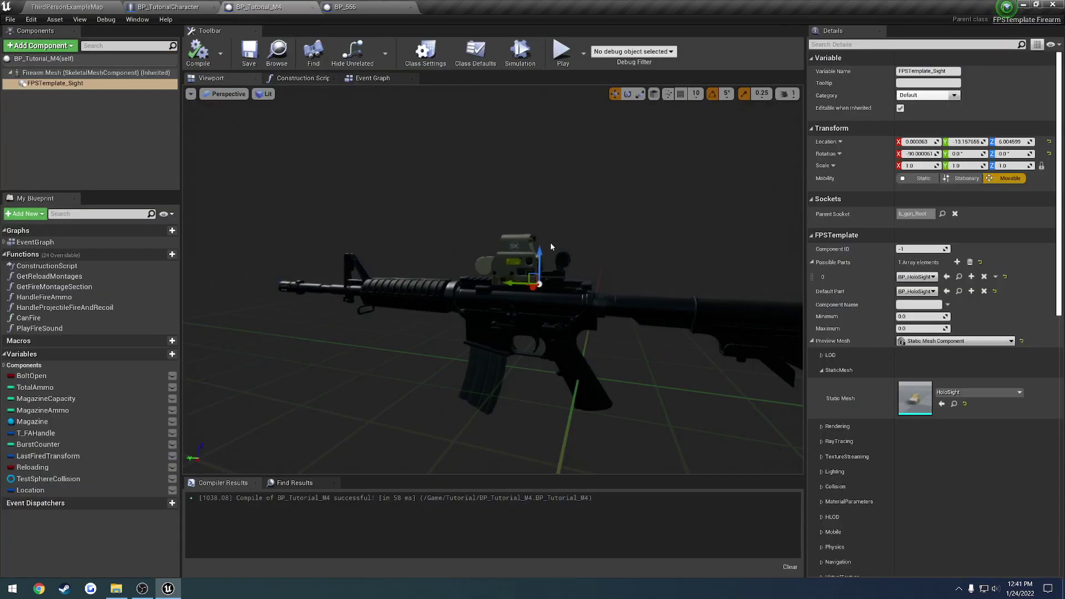
left_click(925, 291)
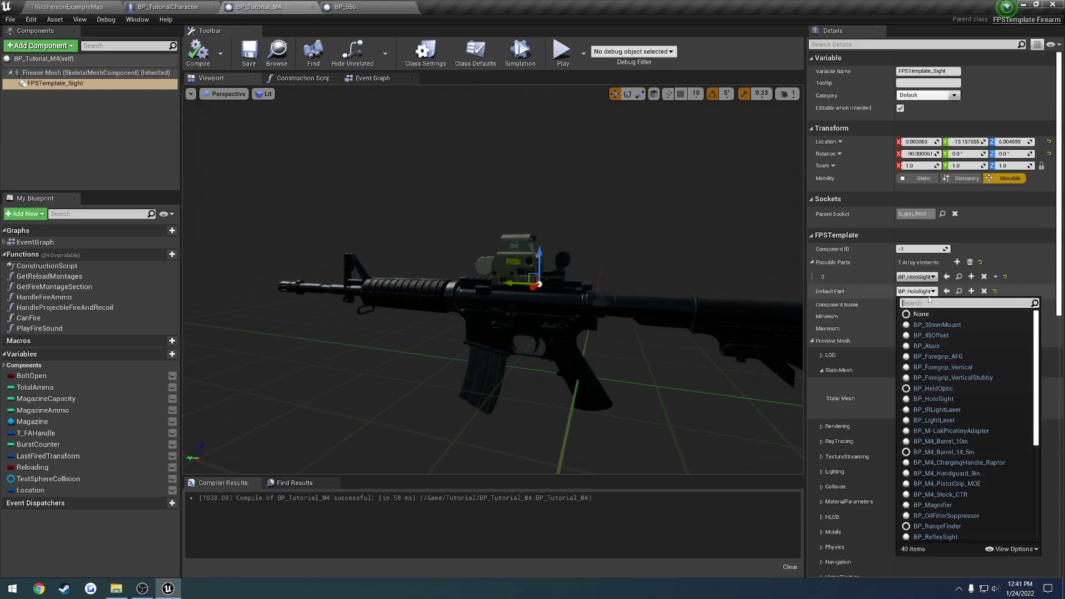
left_click(927, 293)
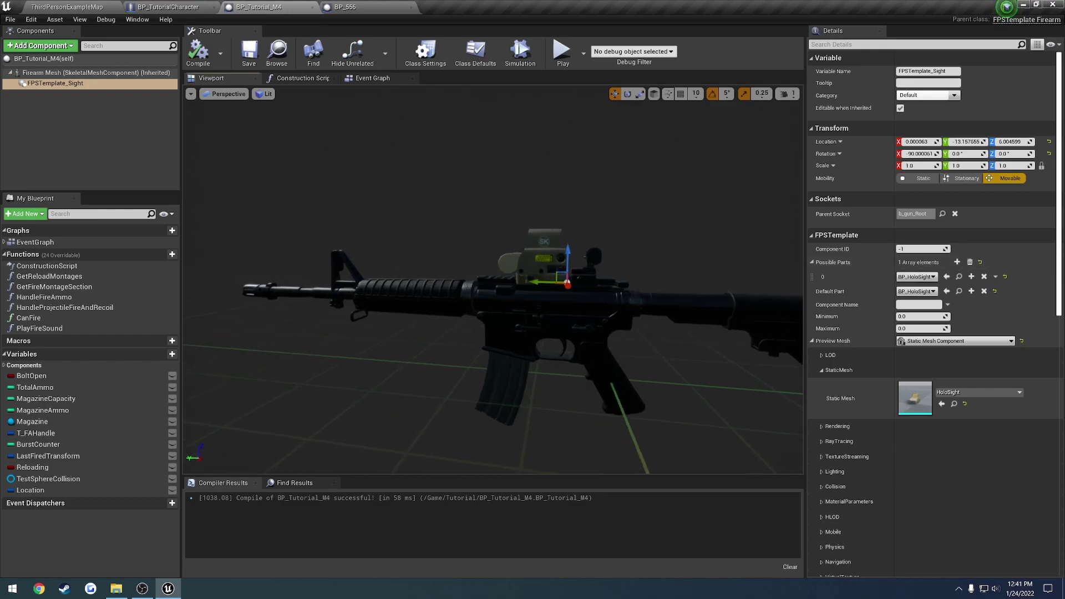
Add an FPSTemplate Part component to the M4 blueprint and set its Parent Socket to S_Muzzle
left_click(39, 46)
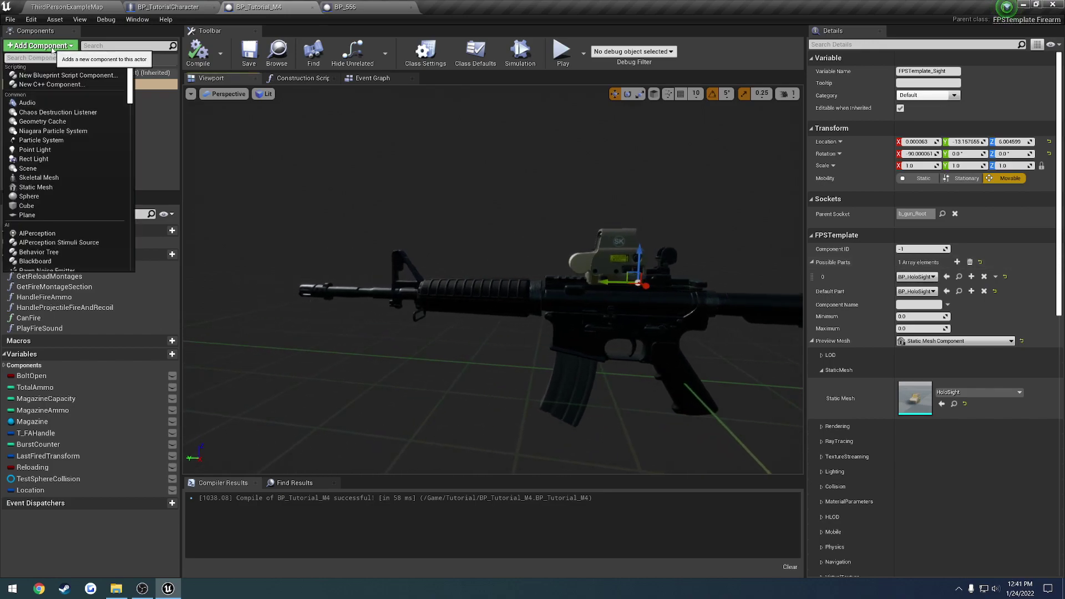
type("fps")
left_click(48, 94)
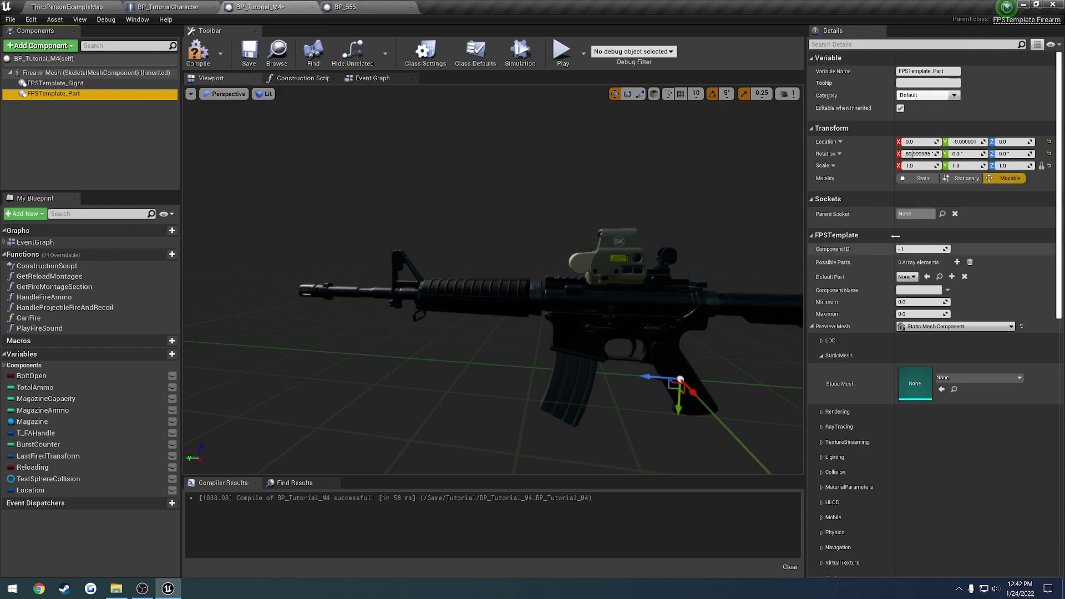
left_click(941, 214)
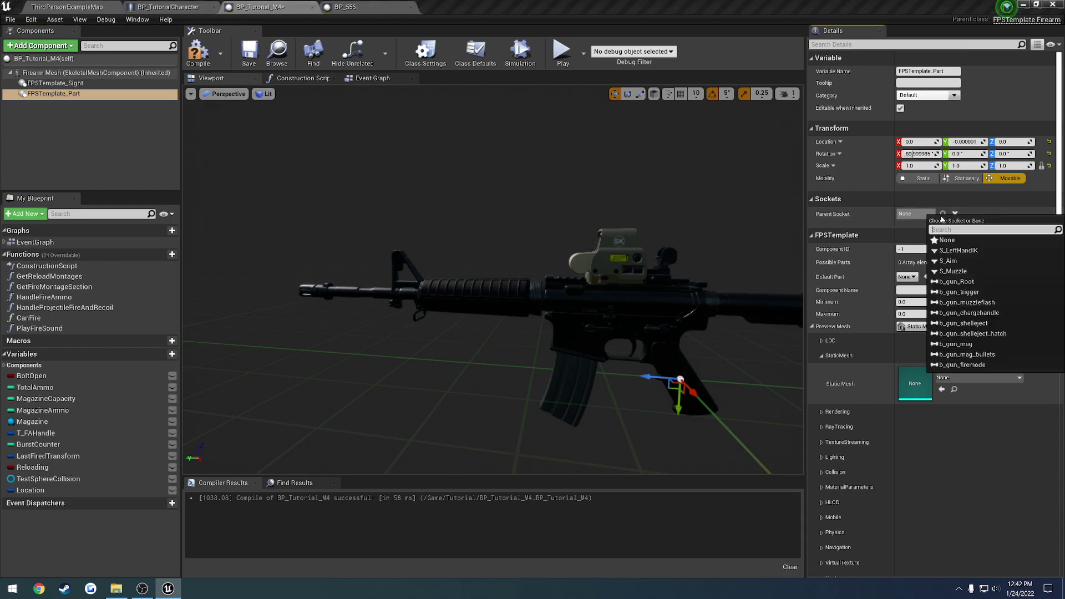
left_click(965, 272)
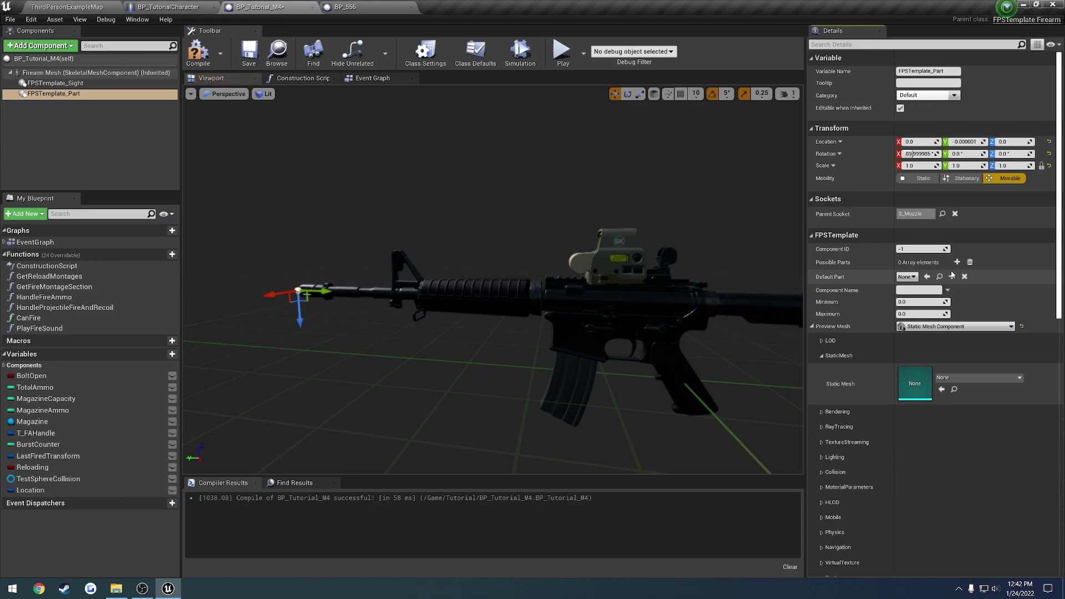
Set the new component's preview static mesh to OilFilterSuppressor and shift it about 0.74 units along Z at the muzzle
left_click(994, 380)
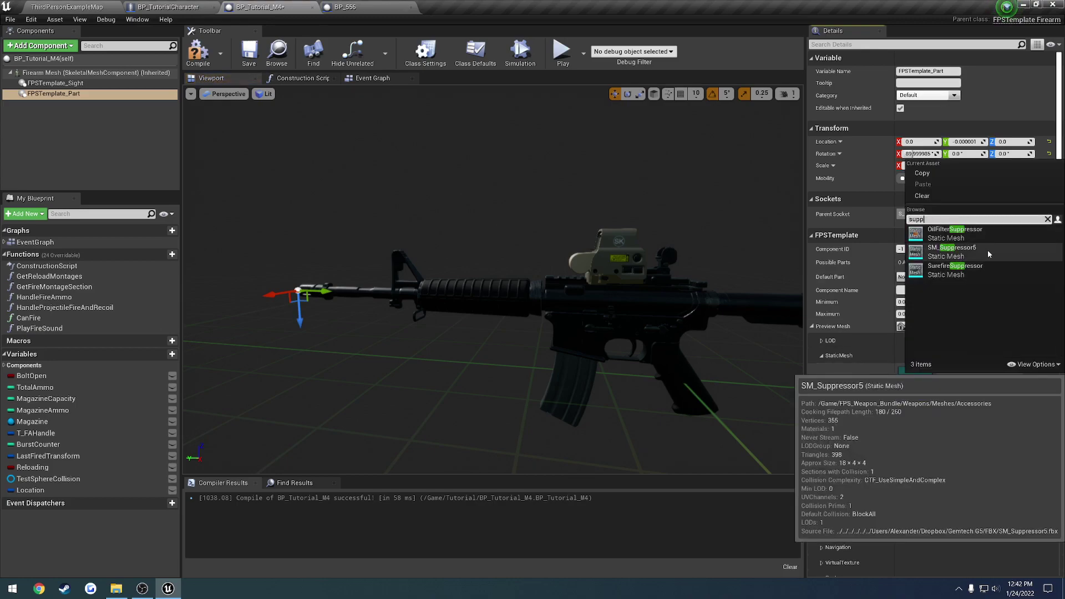
left_click(954, 233)
scroll(493, 277, "up", 3)
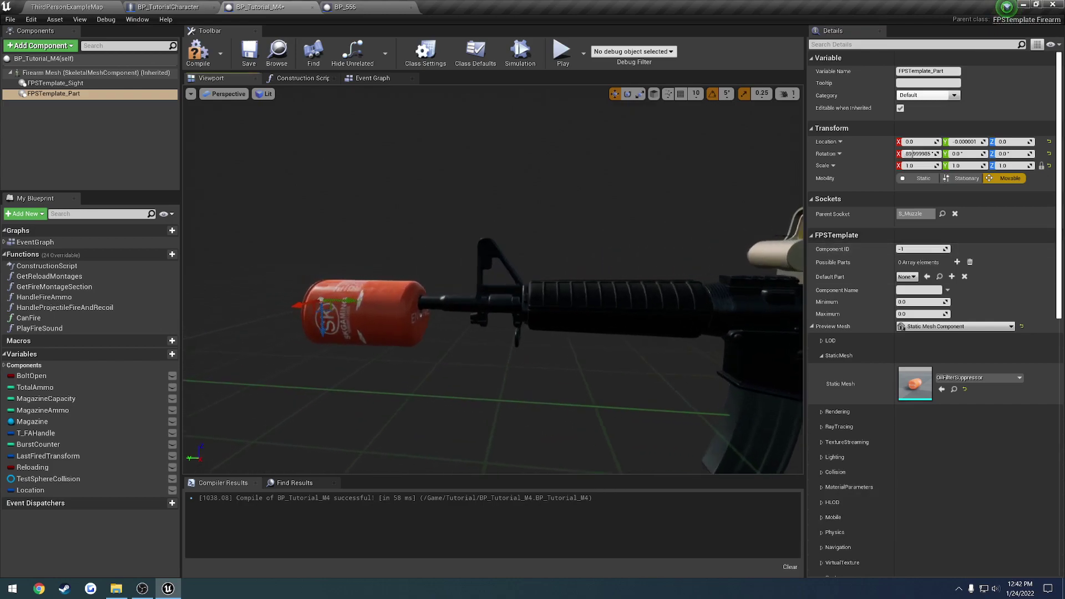
right_click_drag(494, 277, 516, 280)
key("a")
right_click_drag(511, 322, 543, 321)
mouse_move(623, 290)
left_mouse_down()
mouse_move(608, 292)
mouse_move(617, 292)
left_mouse_up()
key("d")
right_click_drag(617, 291, 619, 291)
Change the suppressor component's Parent Socket to b_gun_Root and move it forward to about Z 53.9
left_click(942, 214)
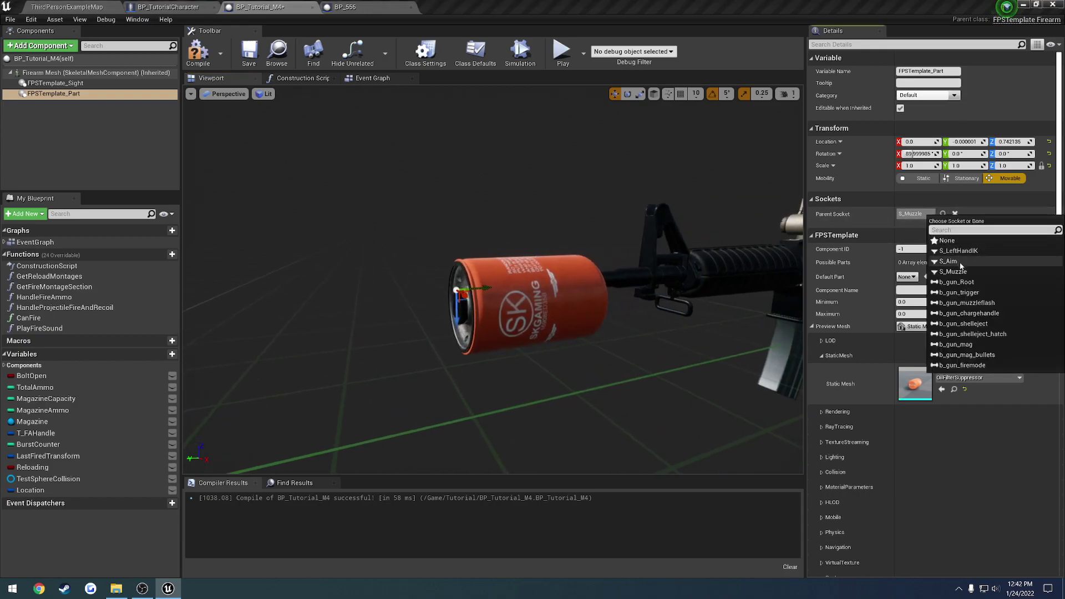
left_click(956, 282)
left_click_drag(724, 300, 760, 299, "alt")
left_click_drag(650, 298, 326, 362)
right_click_drag(417, 312, 355, 319)
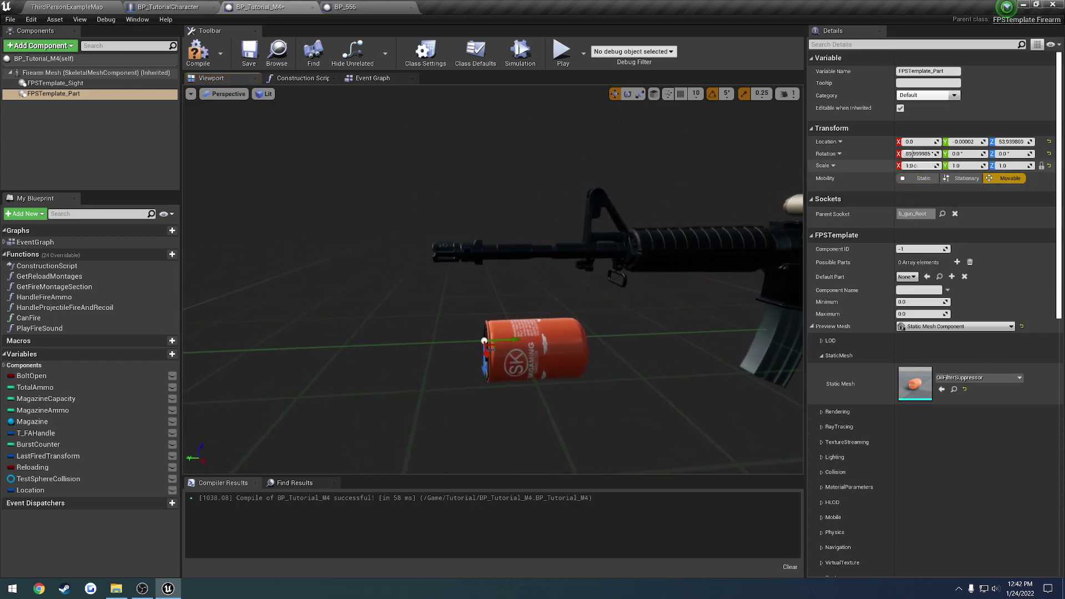
Rotate the suppressor component to -90° about X so it points forward from the barrel
left_click(914, 156)
type("0")
key("Return")
left_click_drag(546, 314, 469, 363, "alt")
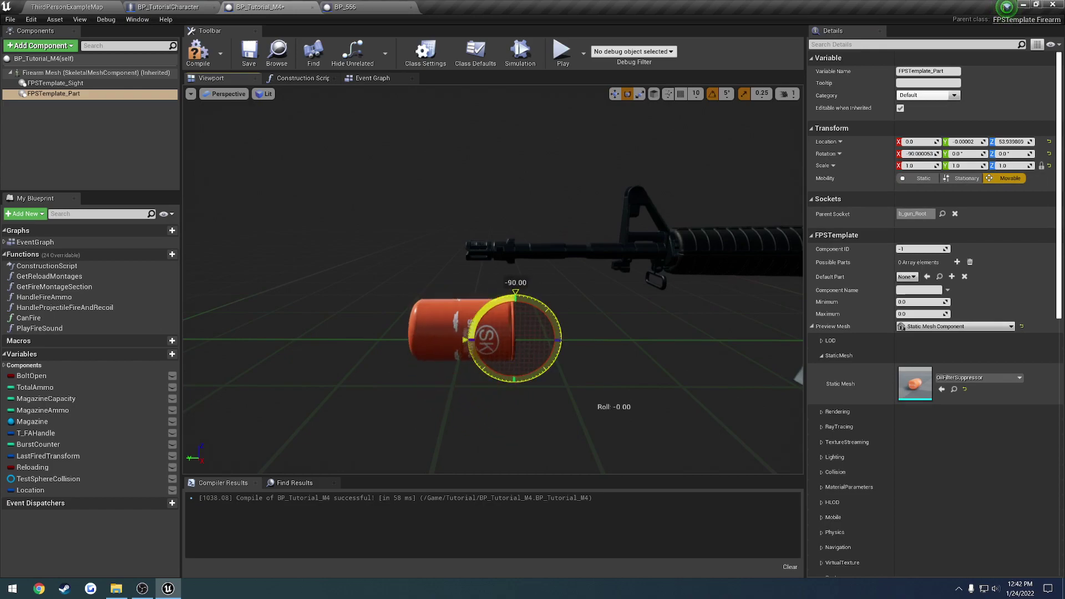
Seat the suppressor on the barrel's muzzle at about Y -9.35, Z 53.5, and compile and save the blueprint
left_click_drag(517, 322, 516, 243)
right_click_drag(517, 244, 469, 251)
left_click_drag(513, 278, 538, 245)
key("w")
mouse_move(538, 245)
right_mouse_down()
mouse_move(560, 244)
mouse_move(546, 249)
right_mouse_up()
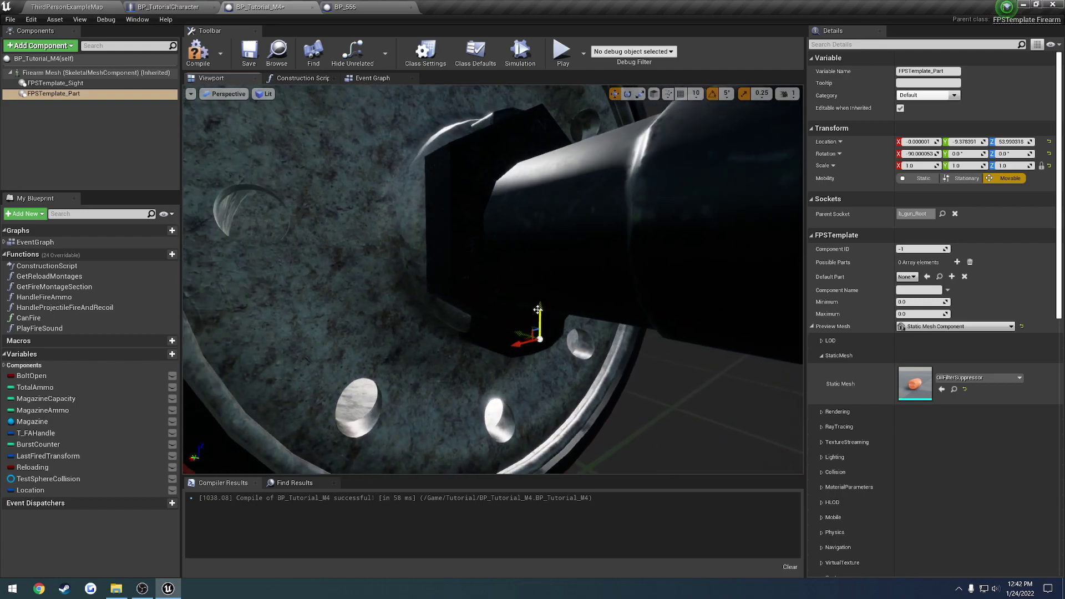
left_click_drag(538, 309, 548, 341)
key("s")
mouse_move(548, 341)
right_mouse_down()
mouse_move(590, 337)
mouse_move(561, 332)
right_mouse_up()
key("d")
key("a")
key("d")
key("d")
key("s")
left_click(199, 55)
left_click(249, 52)
Add BP_OilFilterSuppressor to the component's Possible Parts, make it the Default Part, and compile and save the blueprint
left_click_drag(721, 333, 749, 339, "alt")
left_click(911, 276)
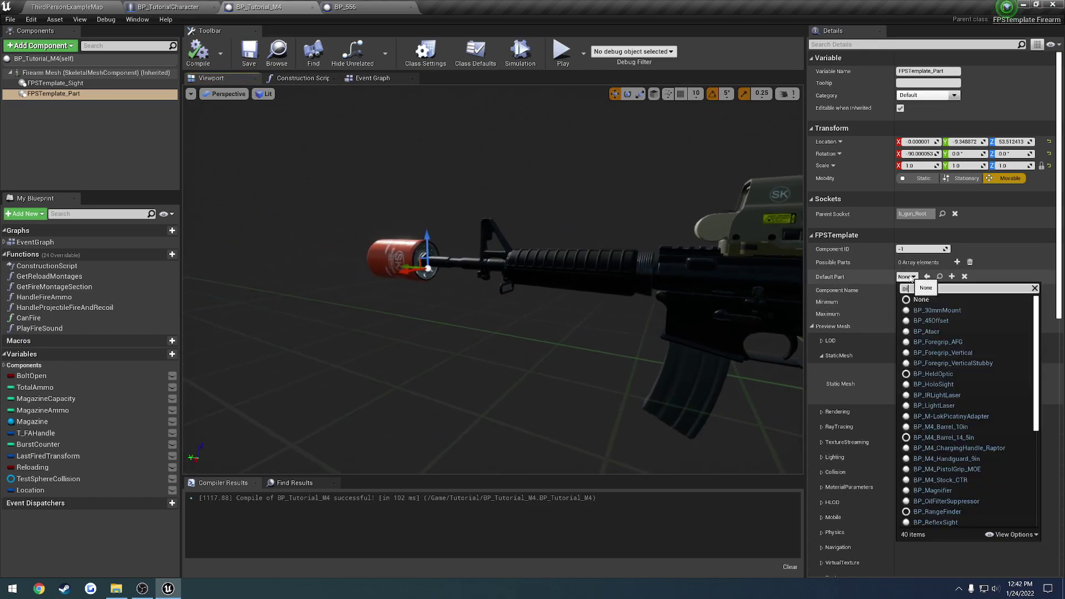
key("Escape")
left_click(957, 261)
left_click(908, 277)
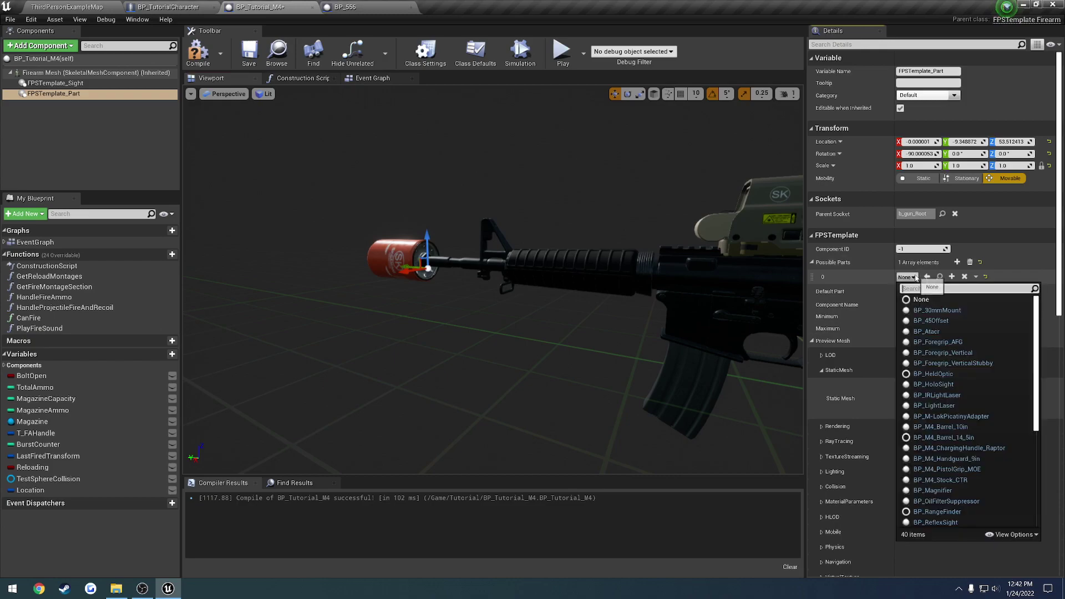
type("oil")
key("Return")
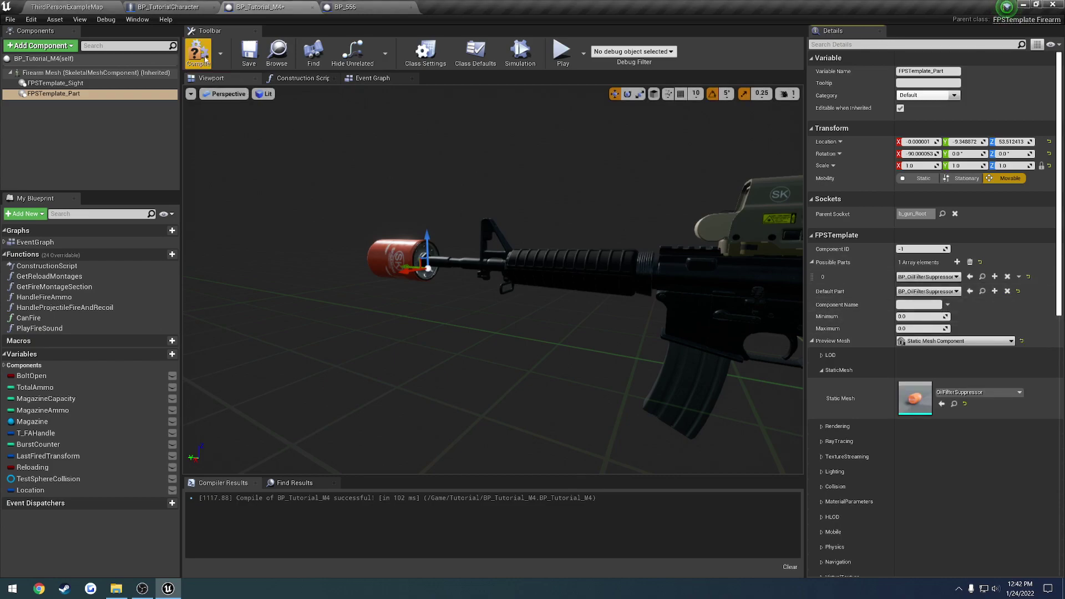
left_click(249, 52)
Playtest ThirdPersonExampleMap to check the suppressor on the rifle's muzzle, and stop the session
left_click(68, 7)
left_click(698, 39)
left_click(671, 213)
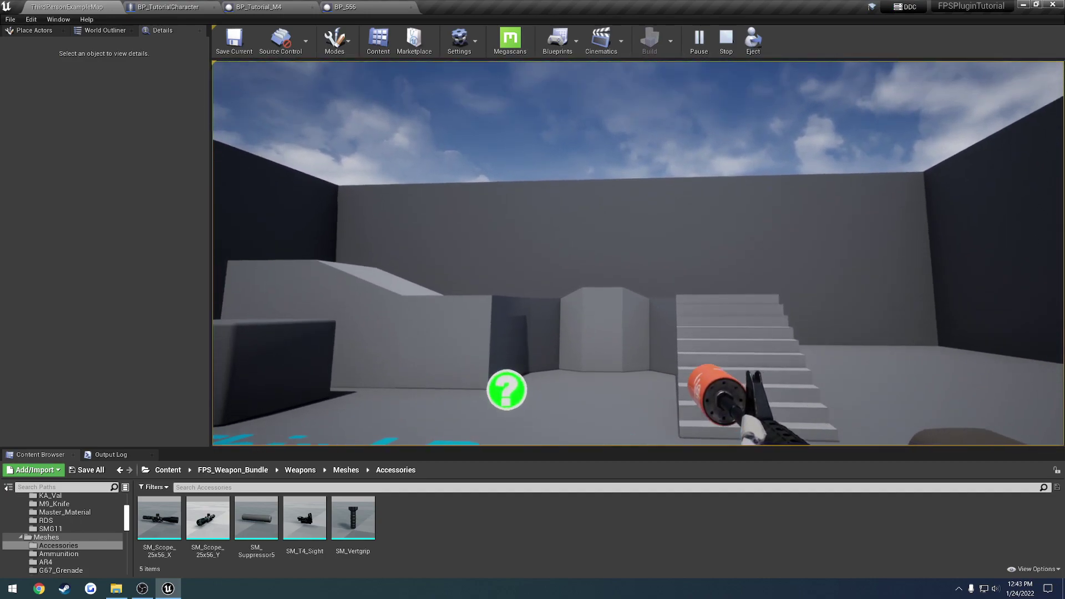
key("Escape")
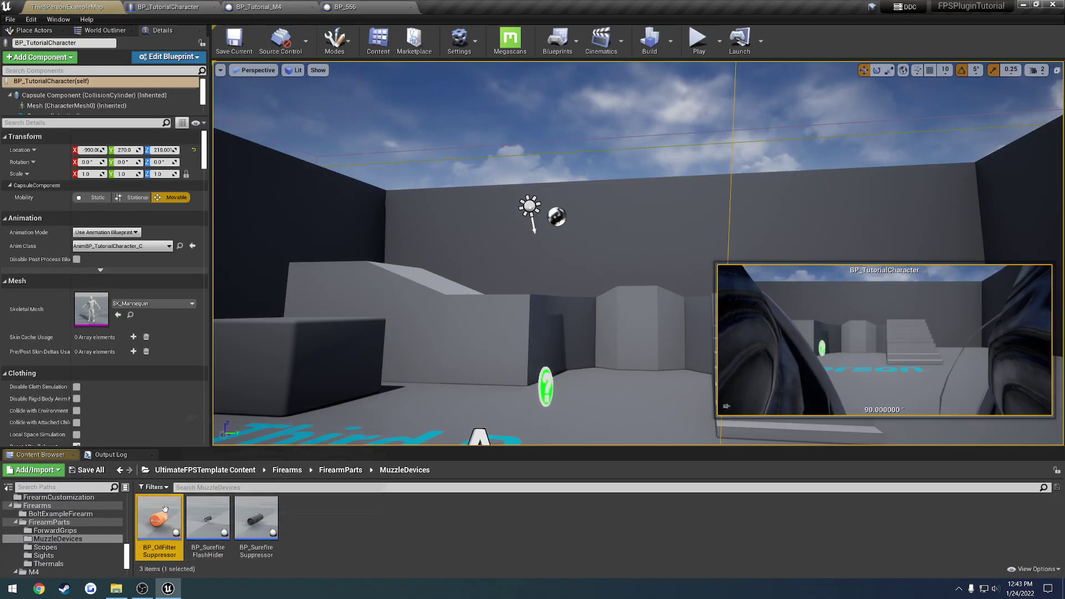
Open BP_OilFilterSuppressor from the MuzzleDevices folder to examine its class defaults, close it, and return to BP_Tutorial_M4
double_click(165, 509)
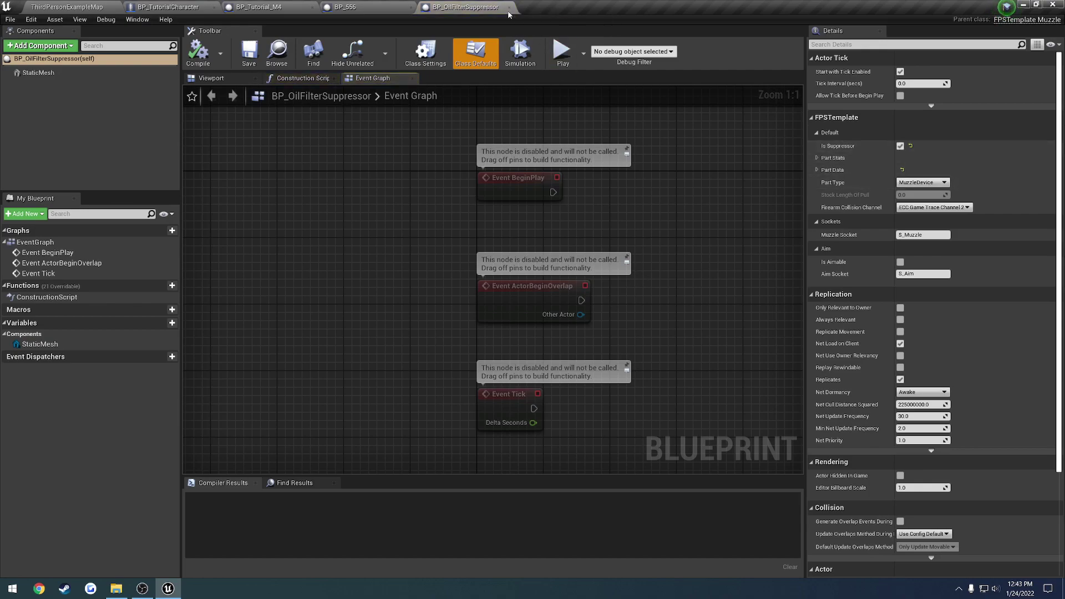
left_click(509, 8)
left_click(264, 5)
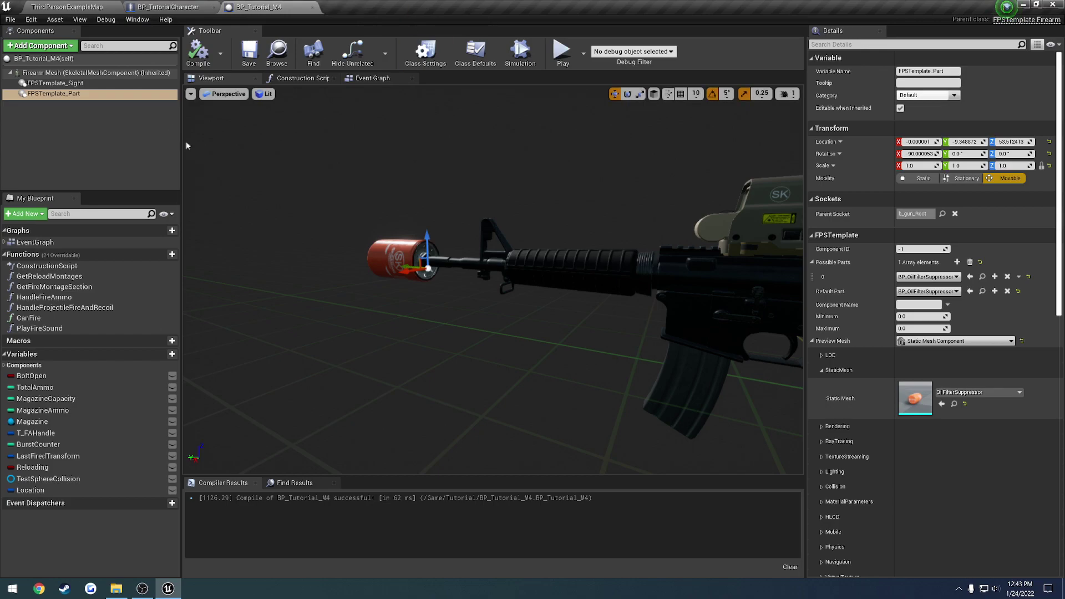
Add another FPSTemplate Part component to the M4 blueprint
left_click(65, 46)
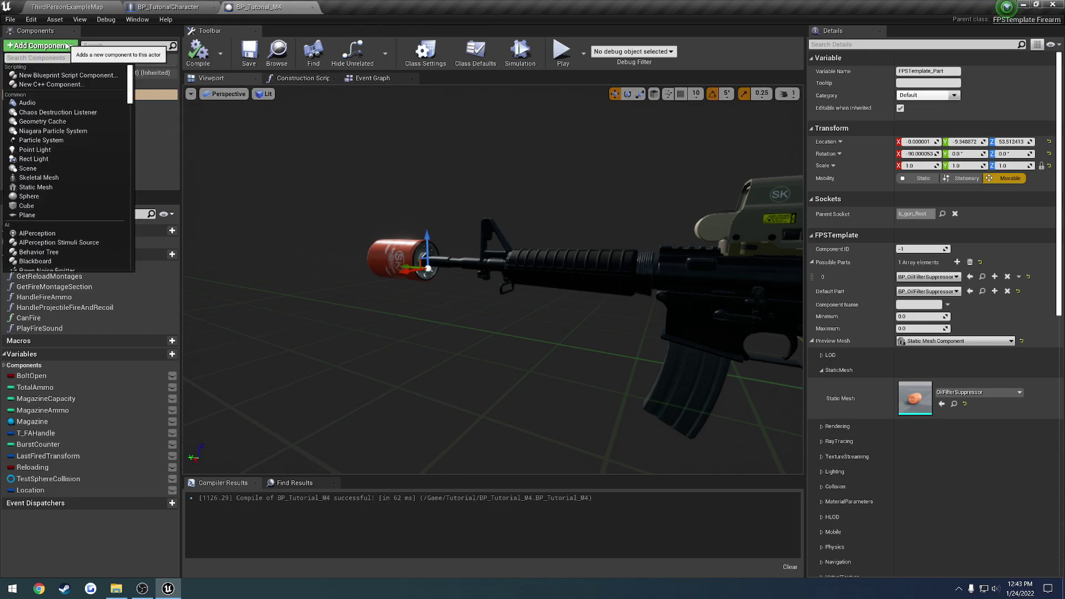
key("Down")
key("Down")
key("Down")
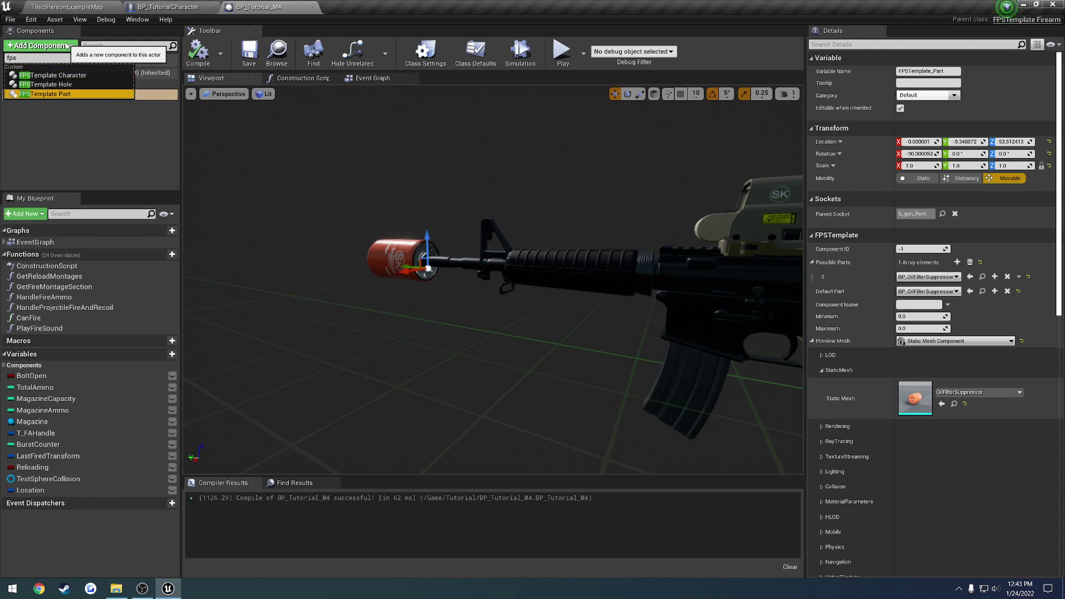
key("Return")
Rename the suppressor component as FPSTemplate_Muzzle and the newly added part component as FPSTemplate_ForwardGrip
left_click(81, 112)
left_click(71, 94)
double_click(72, 94)
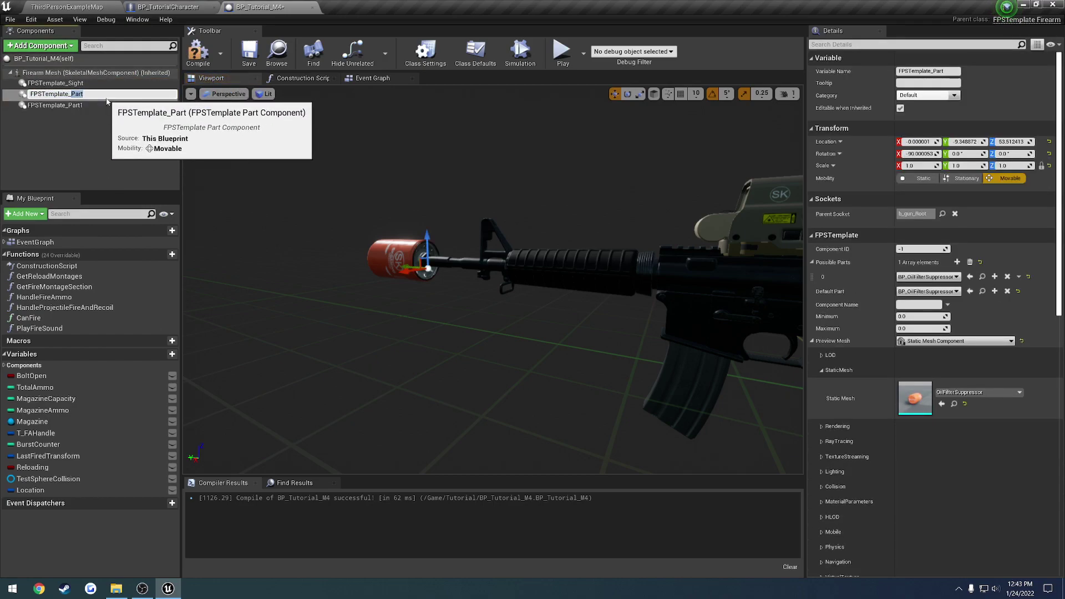
type("Muzzle")
left_click(107, 105)
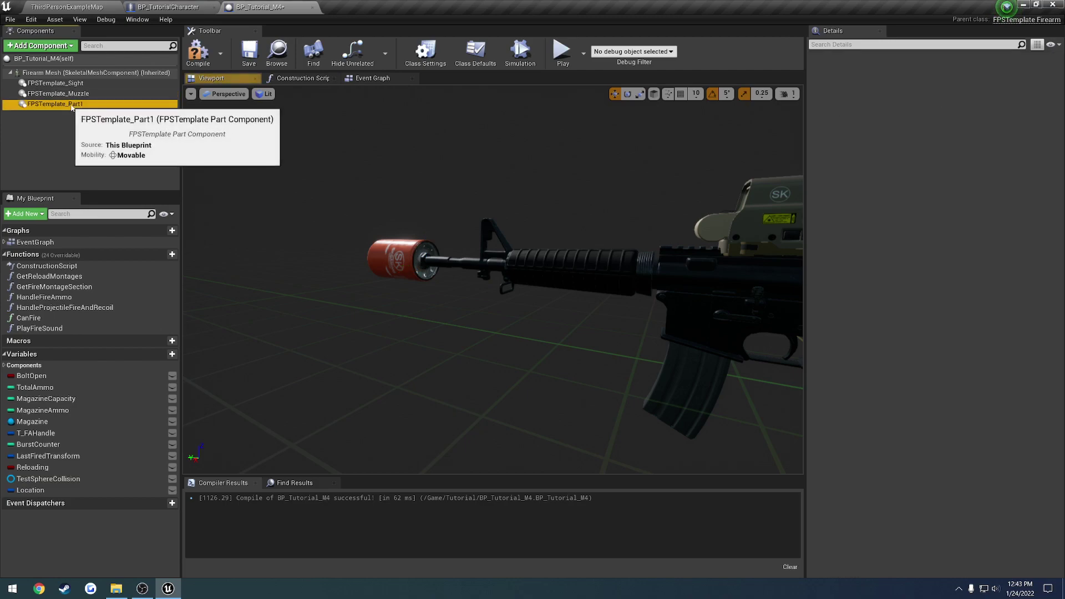
double_click(113, 105)
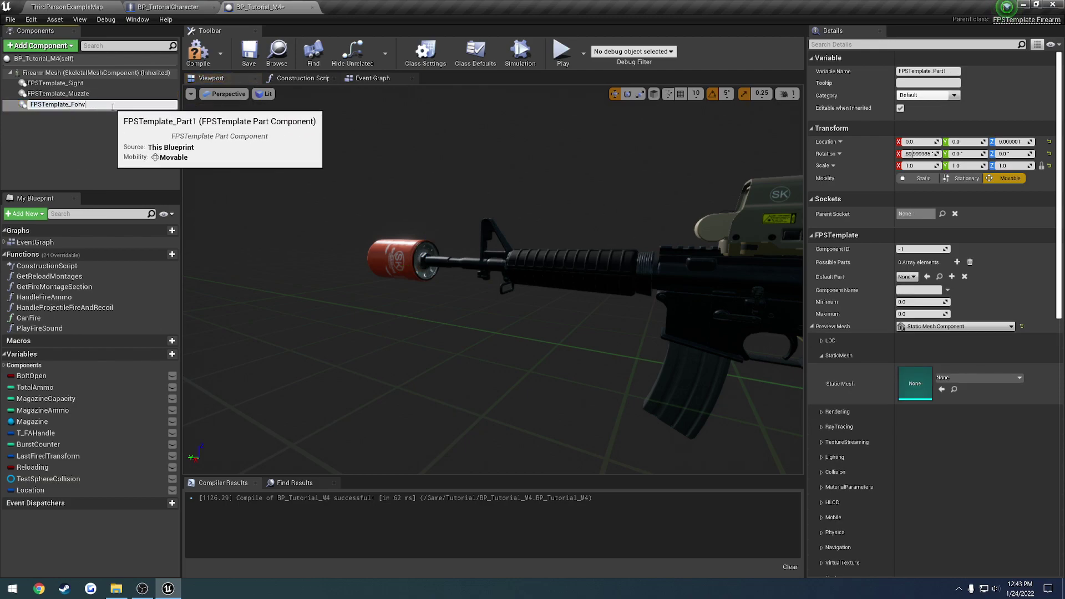
key("Return")
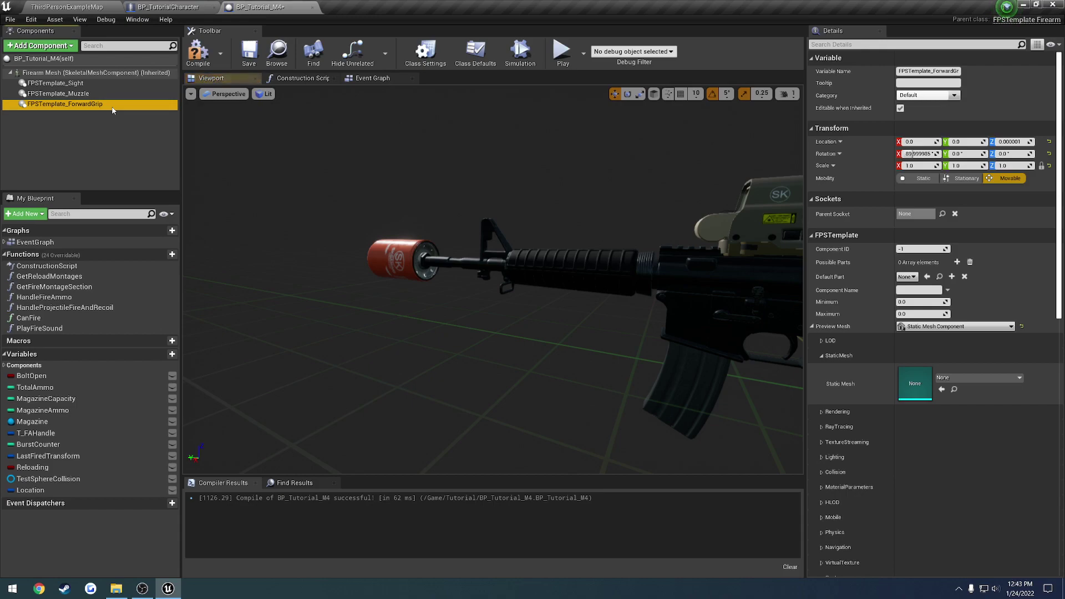
Set the forward grip component's preview static mesh to Foregrip_AFG and its Parent Socket to b_gun_Root
left_click(984, 378)
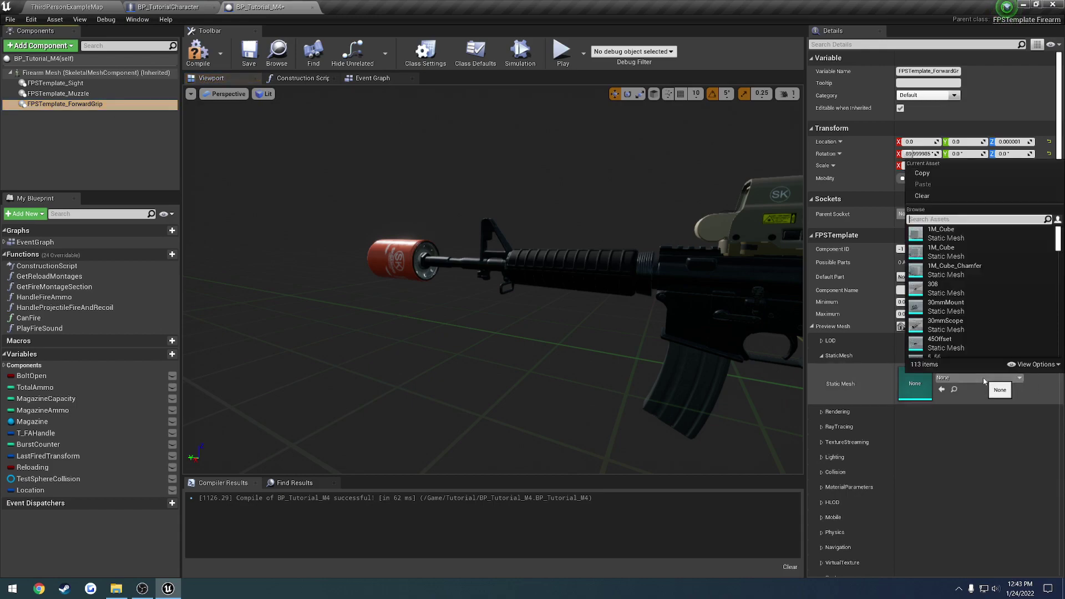
type("vert")
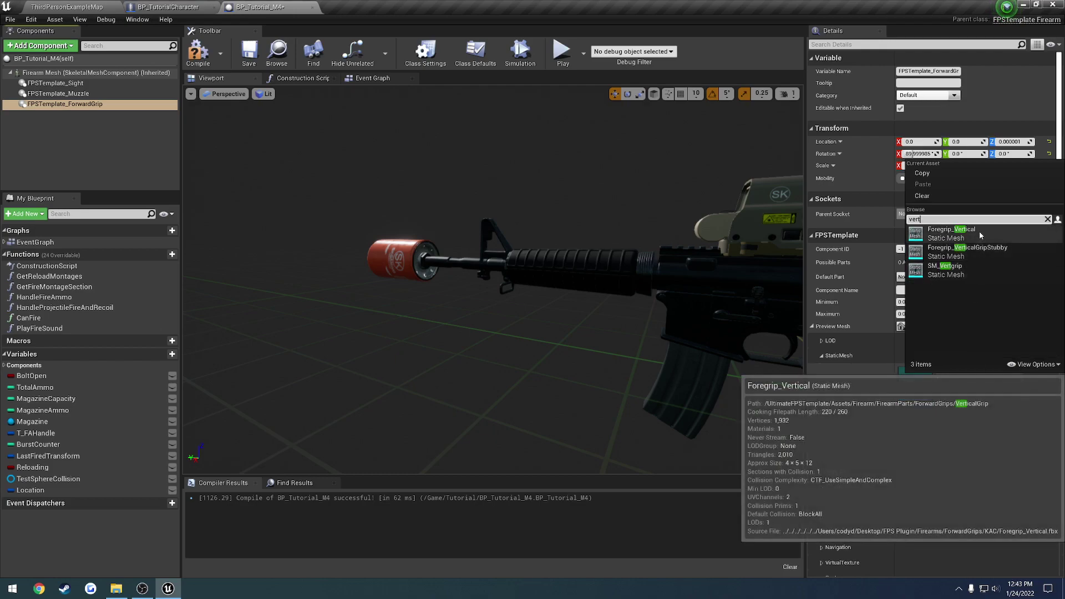
type("afg")
left_click(950, 230)
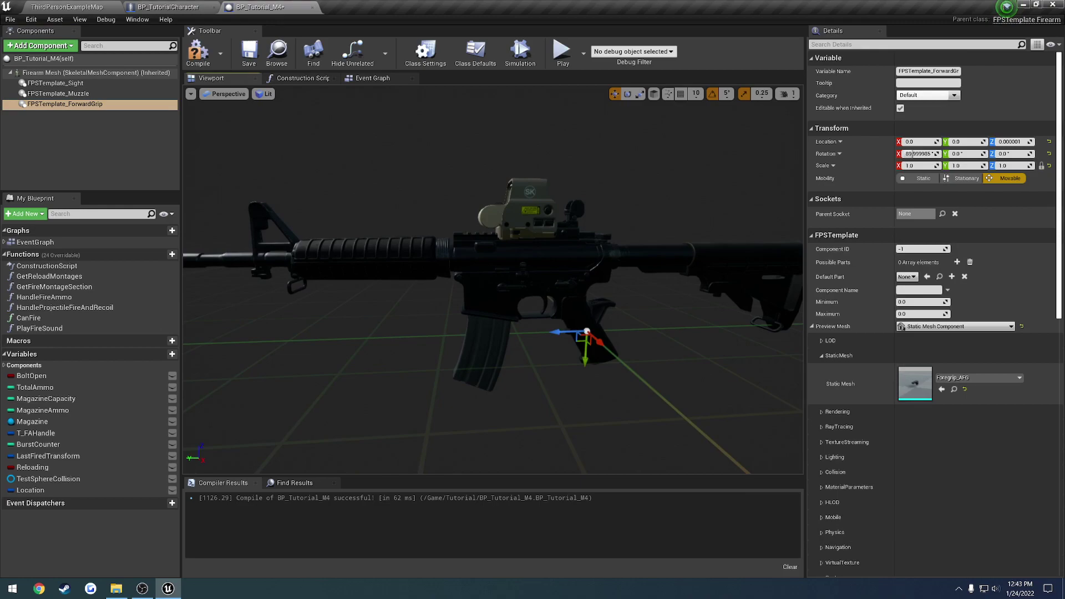
left_click(942, 215)
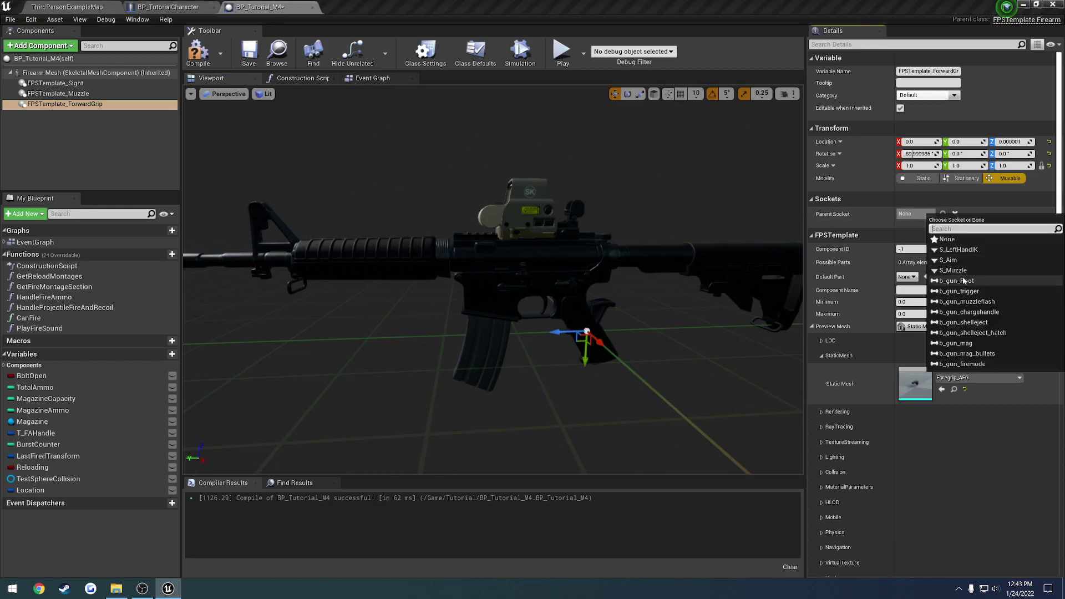
left_click(964, 282)
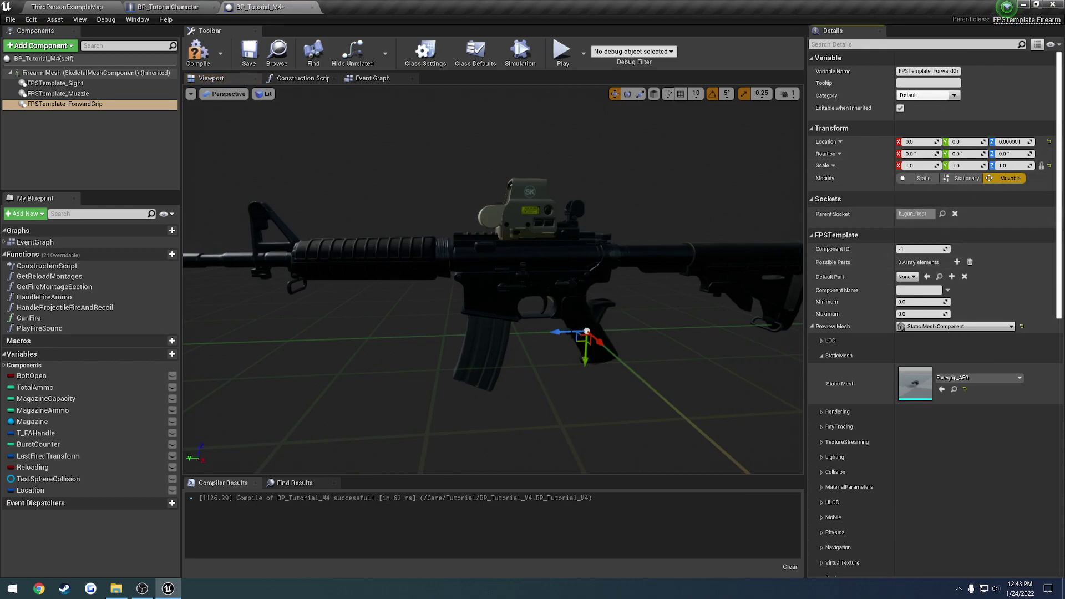
Rotate the foregrip to -90° about X and place it beneath the handguard at about Y -8.0, Z 31.8
left_click_drag(362, 298, 329, 338)
key("w")
right_click_drag(329, 338, 302, 330)
key("w")
left_click_drag(444, 286, 454, 178)
right_click_drag(453, 178, 490, 199)
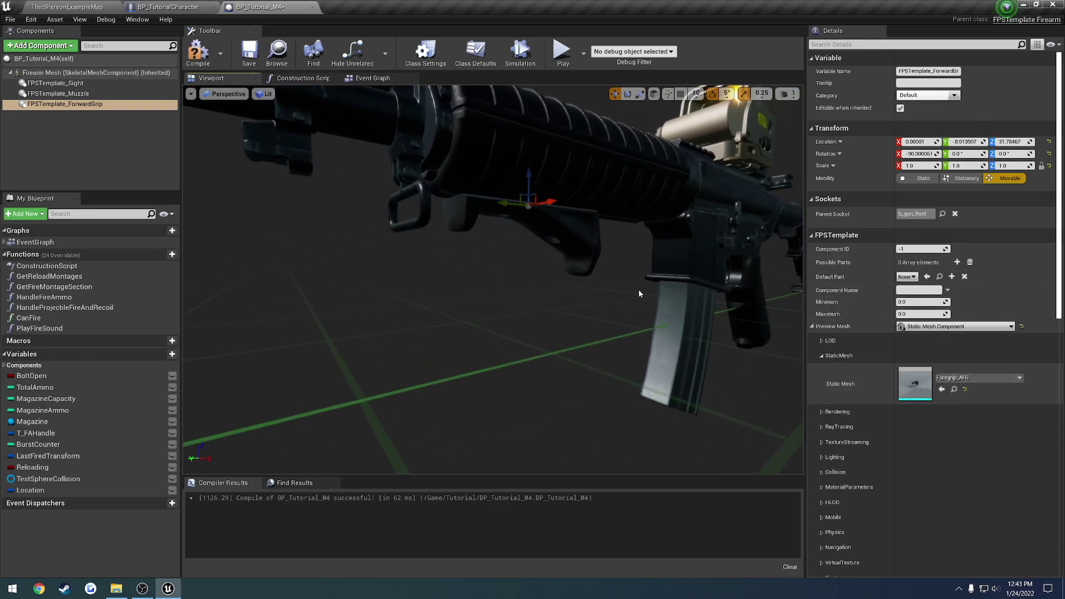
Add BP_Foregrip_AFG as the forward grip component's possible part and set it as the Default Part
right_click_drag(637, 290, 637, 290)
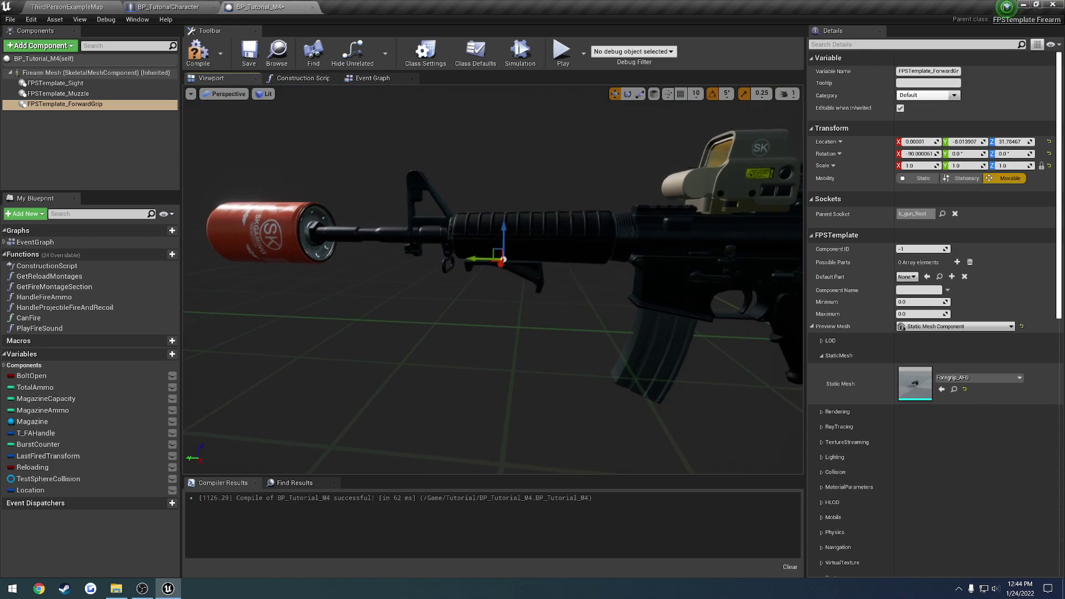
left_click(907, 276)
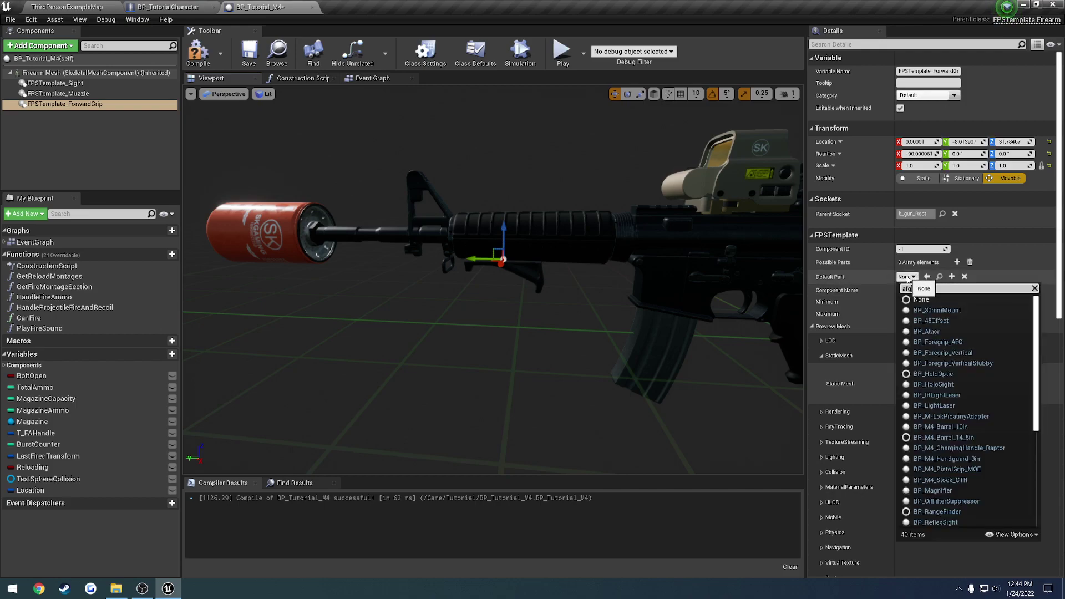
key("Escape")
left_click(956, 261)
left_click(906, 277)
type("afg")
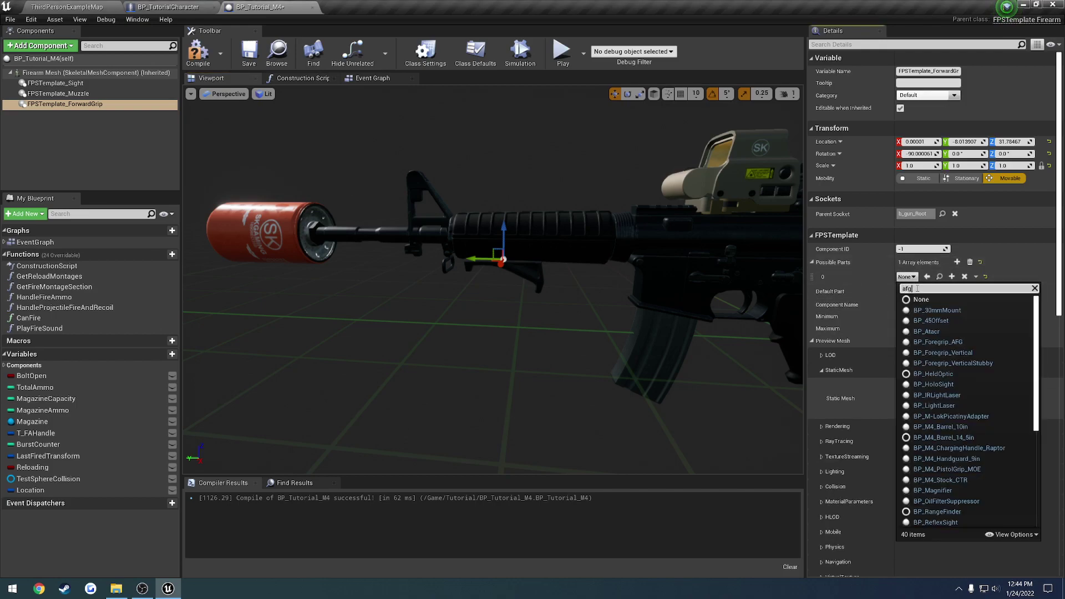
left_click(937, 300)
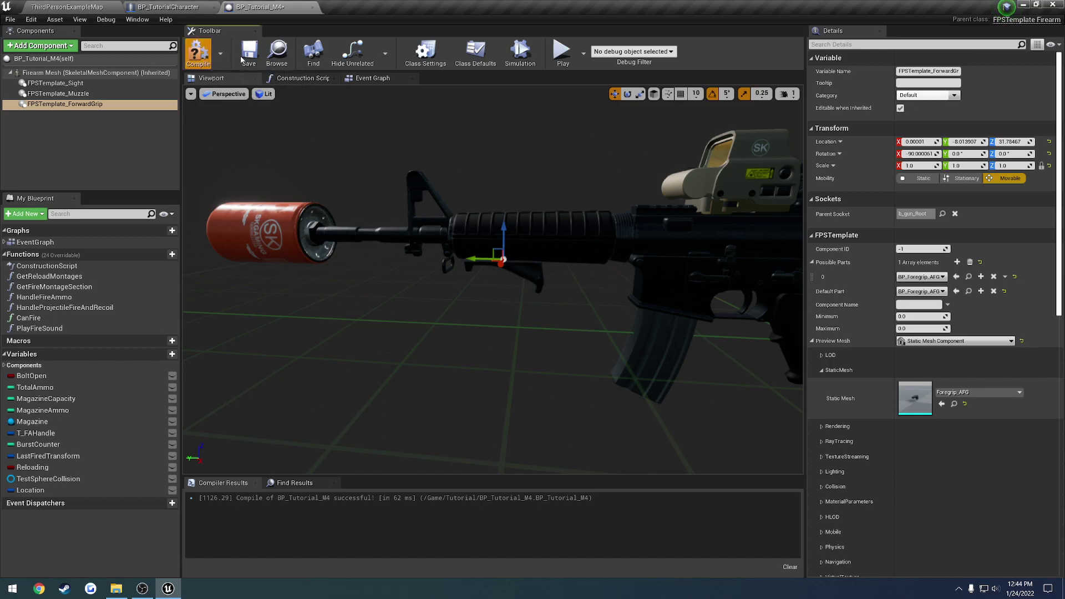
Play the level and aim down the M4's holographic sight to check the attachments, and end the session
left_click(67, 7)
left_click(697, 39)
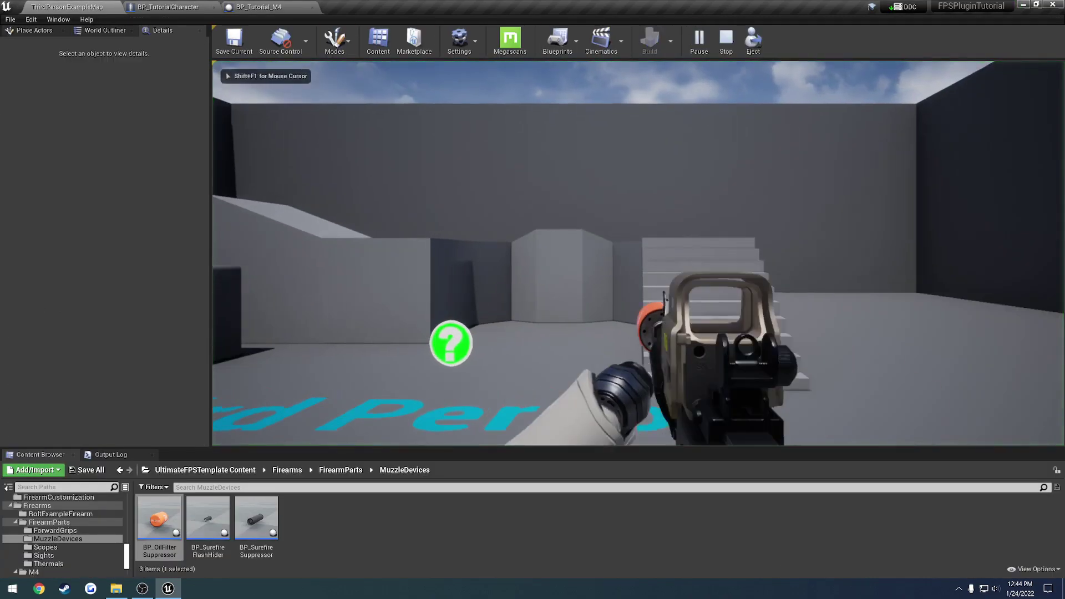
right_click(638, 253)
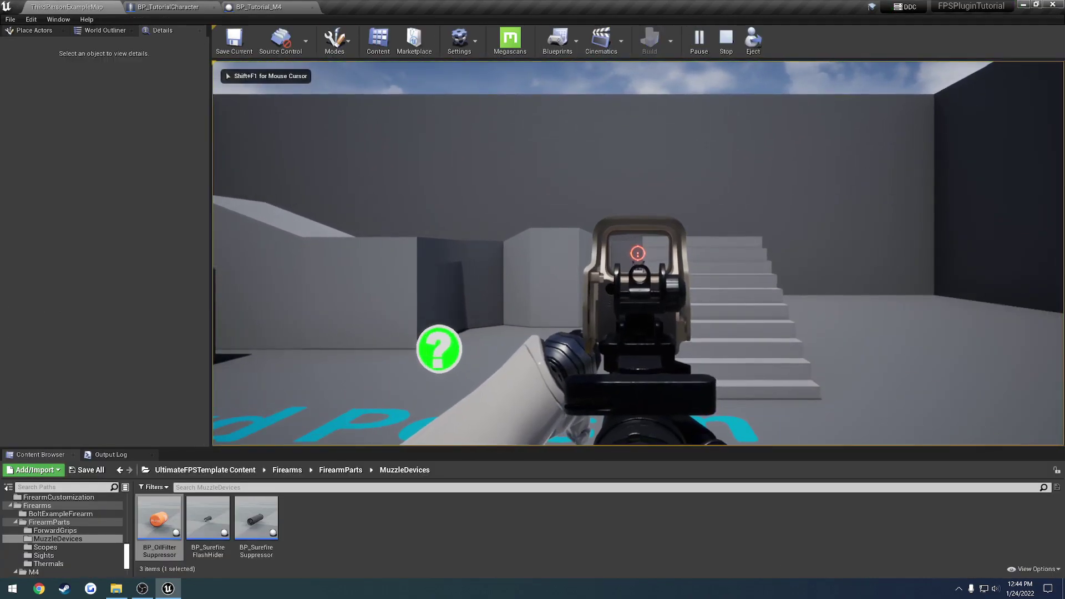
key("Escape")
Locate the M4 forward grip's default part in the content folders and open the BP_Foregrip_AFG blueprint
left_click(252, 7)
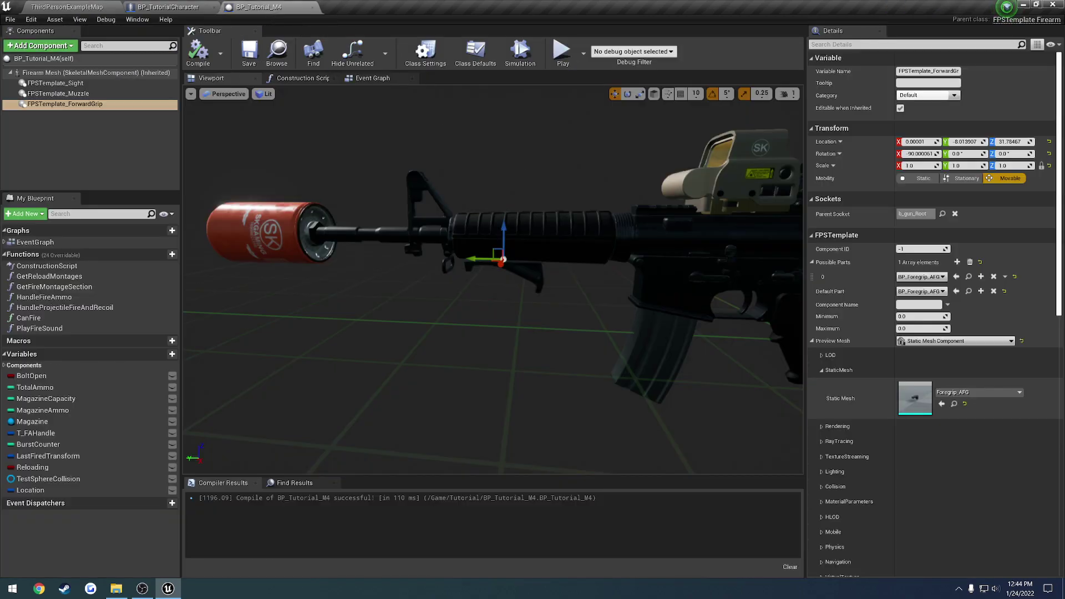
right_click_drag(493, 277, 585, 277)
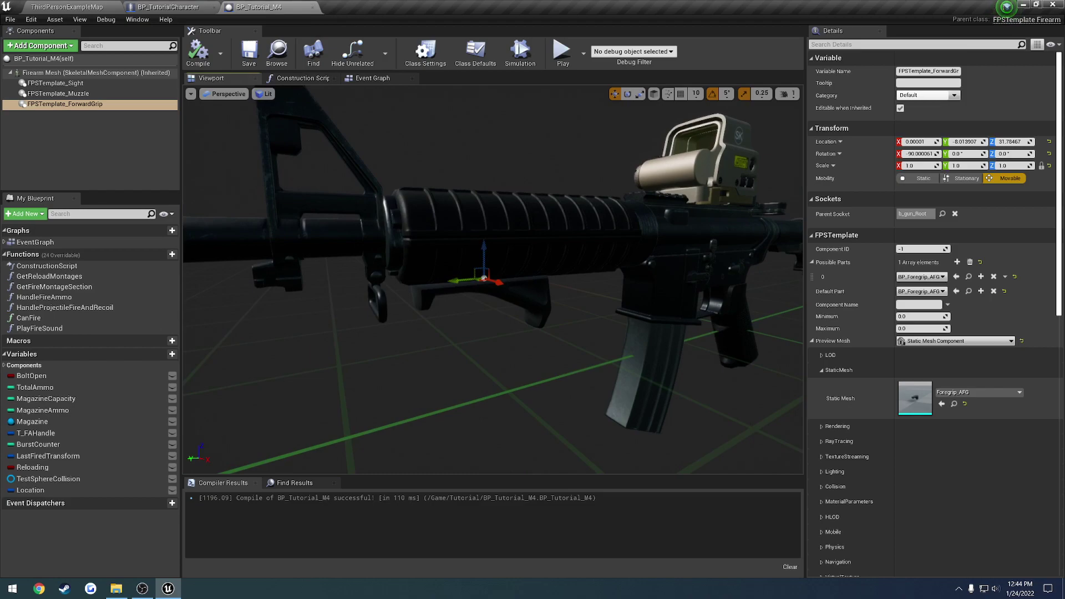
left_click(969, 291)
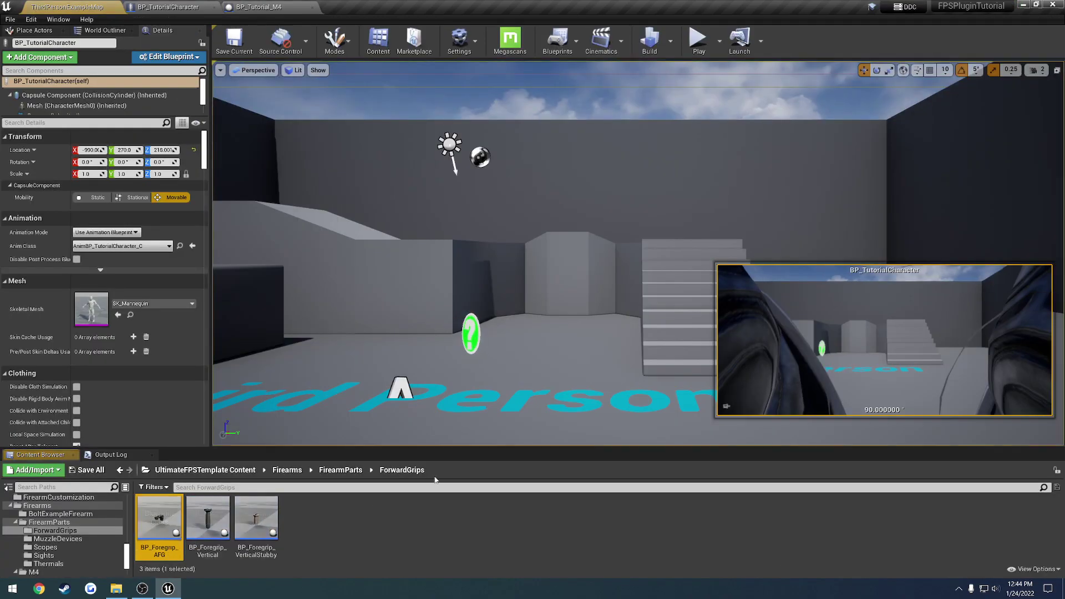
double_click(158, 520)
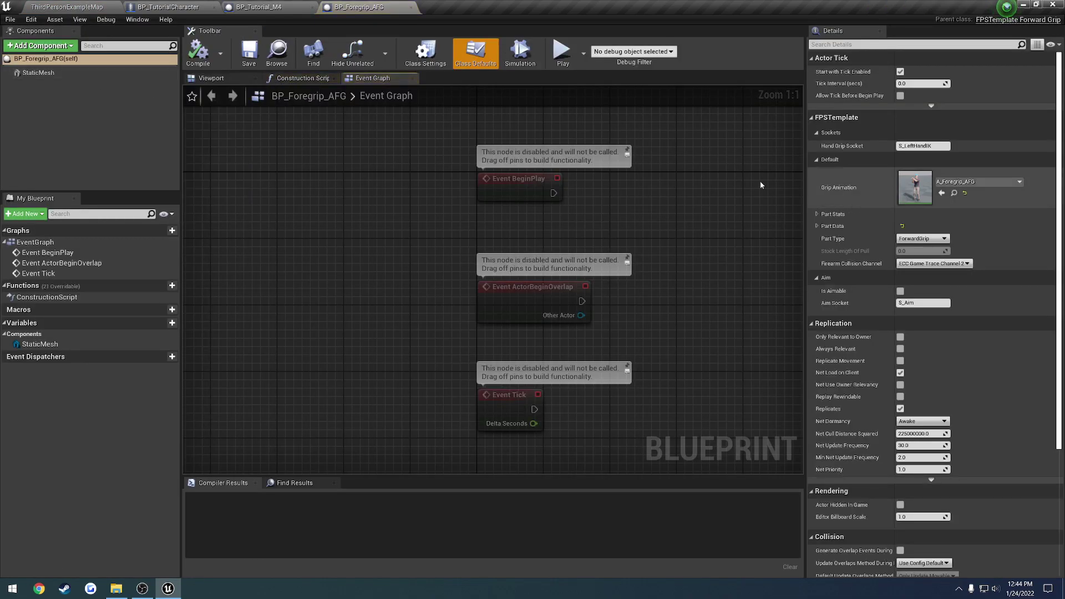
Play the level with the camera detached from the character to inspect the left hand on the foregrip, and stop play
left_click(75, 7)
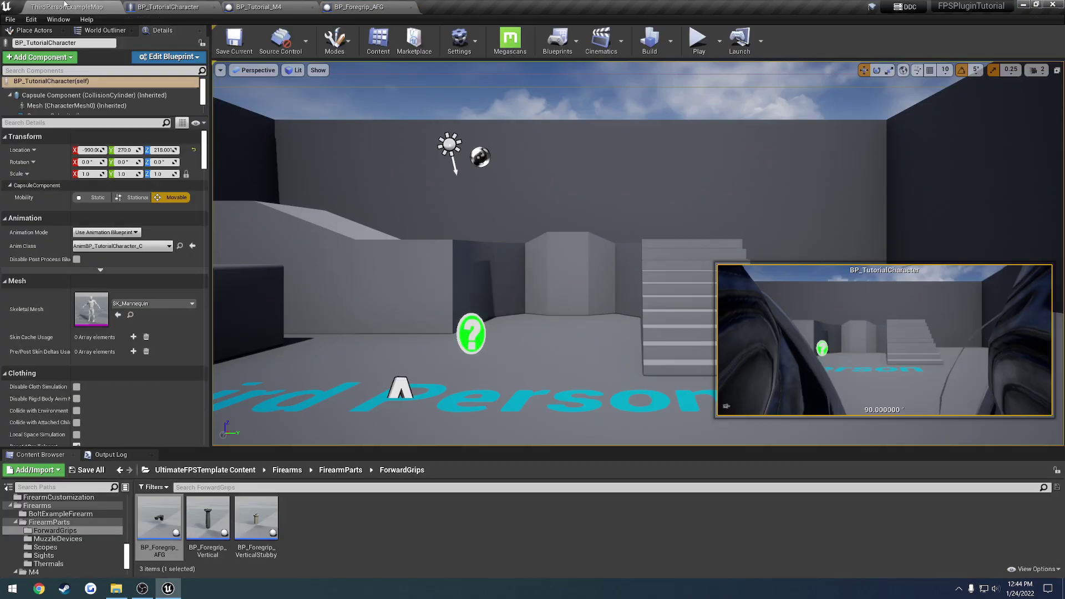
left_click(699, 41)
right_click(753, 182)
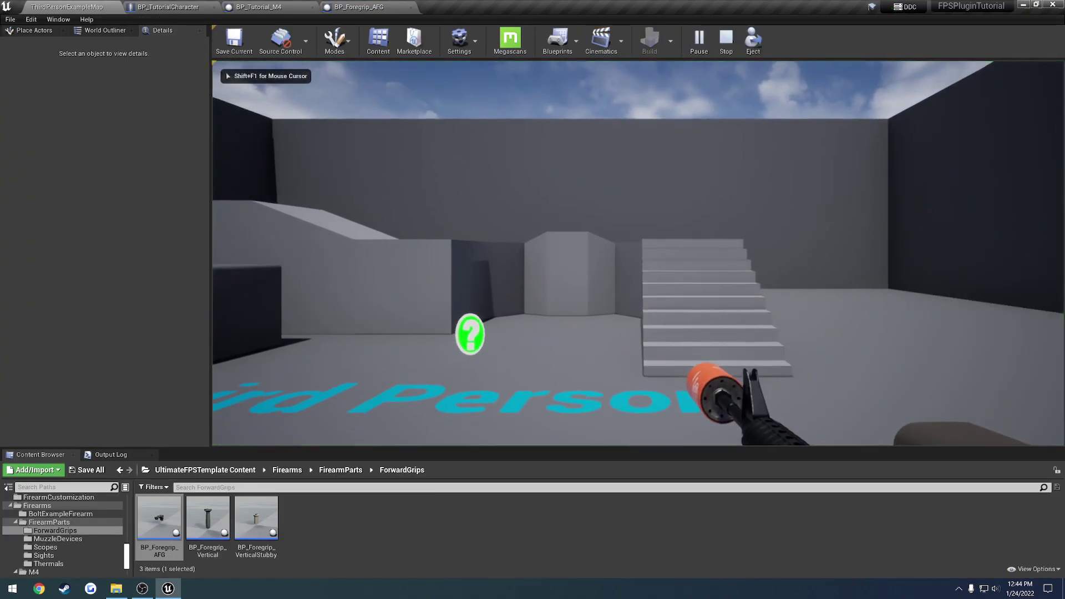
key("F8")
right_click_drag(753, 182, 959, 241)
key("Escape")
Clear the Grip Animation of BP_Foregrip_AFG and open its Foregrip_AFG static mesh for editing
left_click(368, 7)
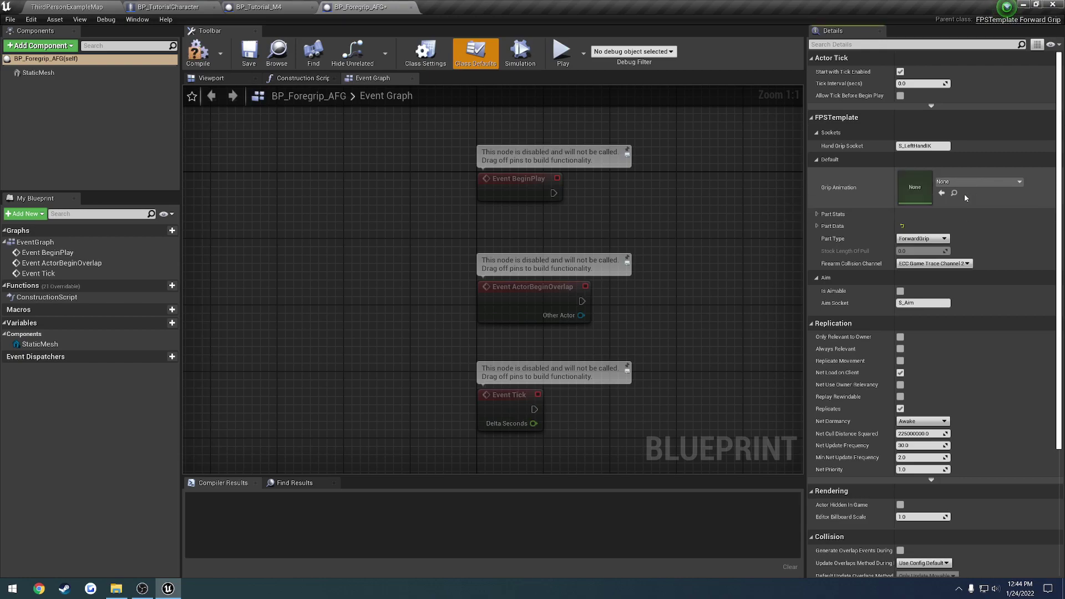
left_click(38, 72)
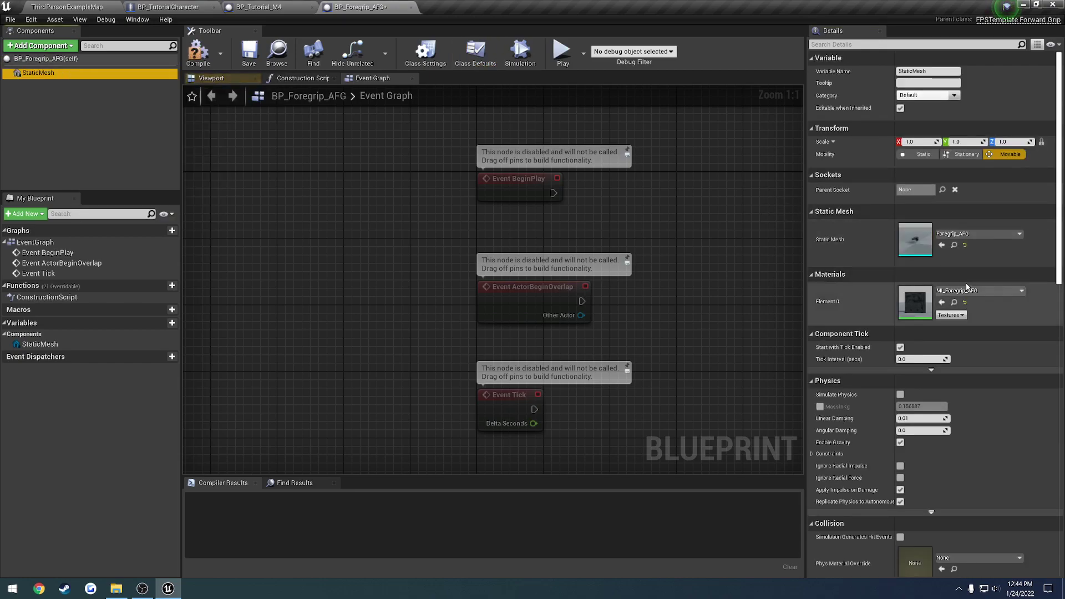
left_click(954, 245)
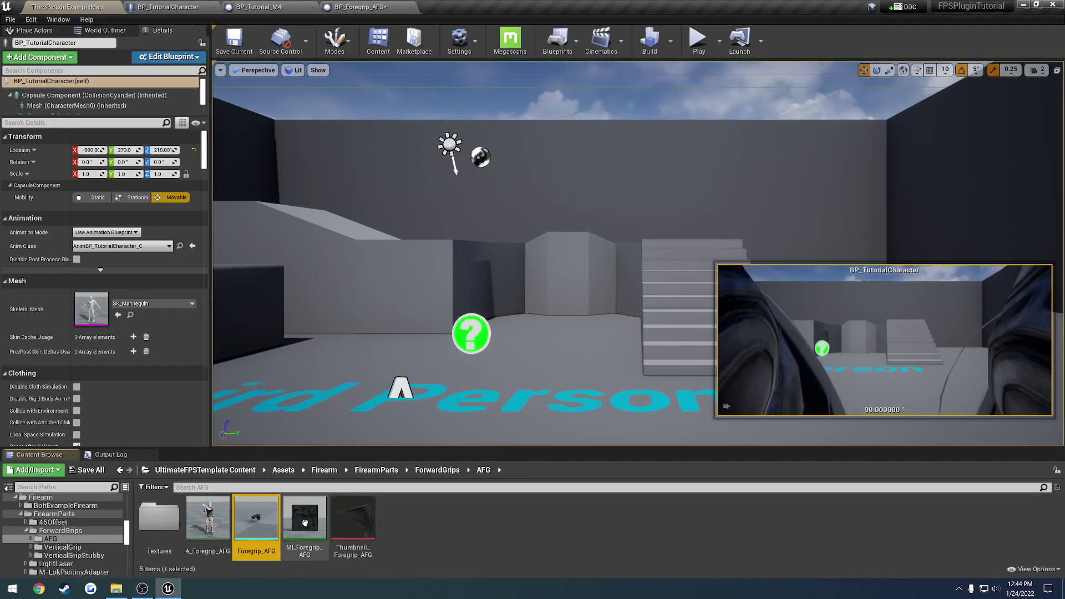
double_click(255, 510)
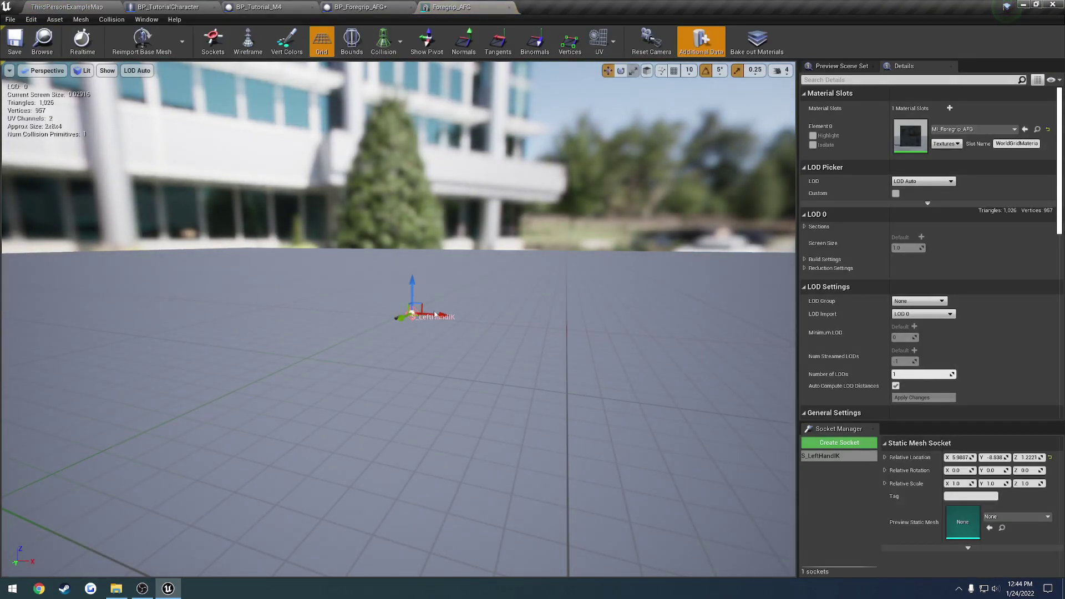
Detach the Foregrip_AFG mesh editor into its own small floating window and compile BP_Foregrip_AFG
left_click_drag(451, 7, 91, 149)
left_click(198, 53)
left_click_drag(218, 148, 186, 146)
Play the level and detach the camera to view the character's left hand on the rifle beside the mesh editor
left_click(113, 13)
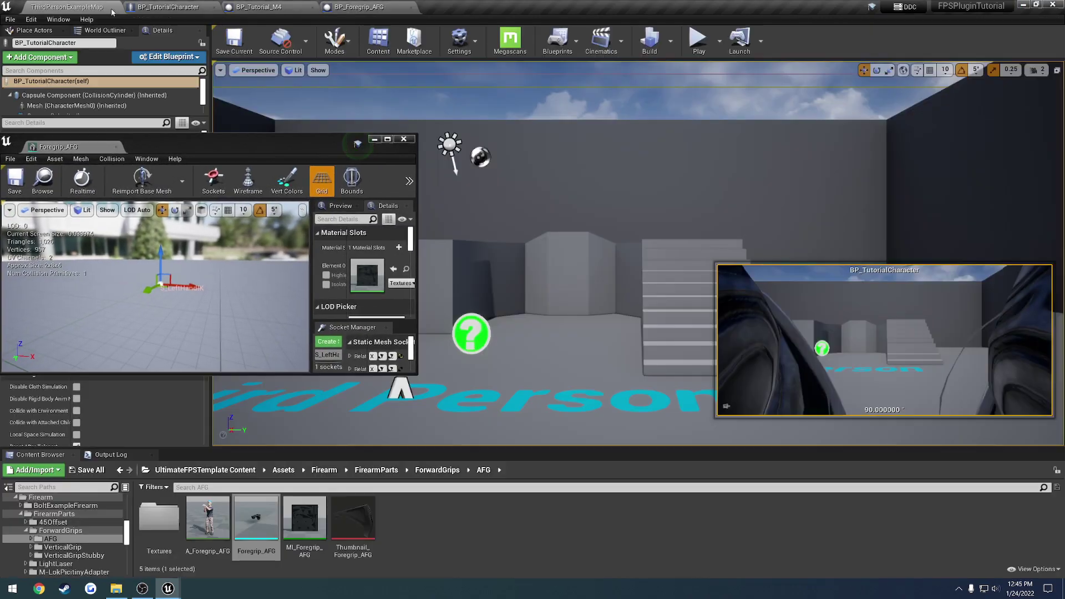
left_click(697, 39)
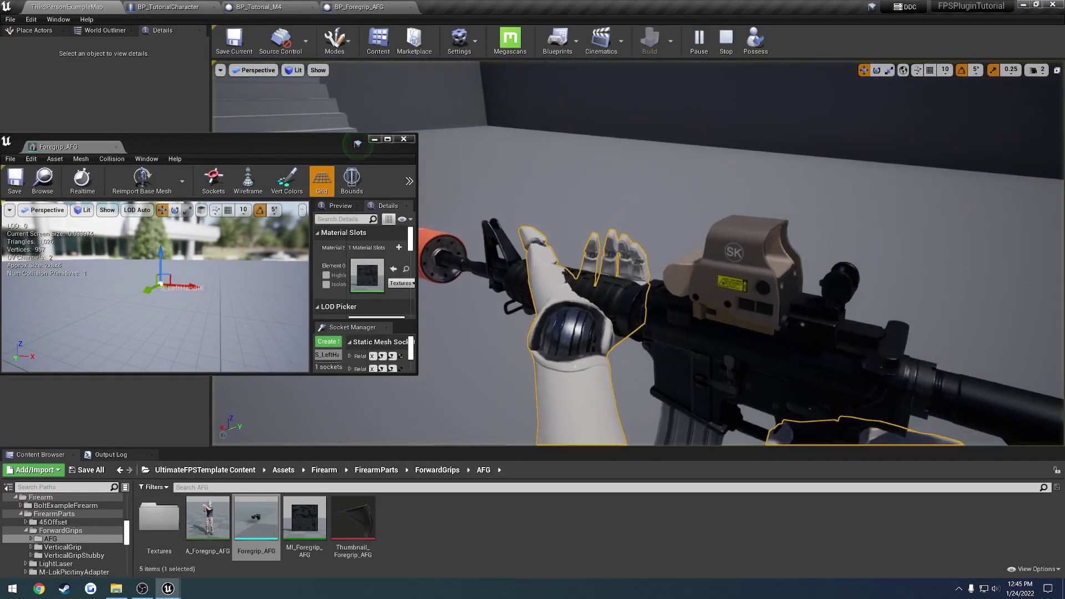
key("w")
Reposition the S_LeftHandIK socket of the Foregrip_AFG mesh to shift the character's left hand on the handguard, and close the mesh editor
right_click_drag(238, 261, 258, 272)
left_click(302, 211)
left_click(313, 249)
key("w")
left_click_drag(160, 245, 158, 273)
left_click_drag(147, 323, 133, 341)
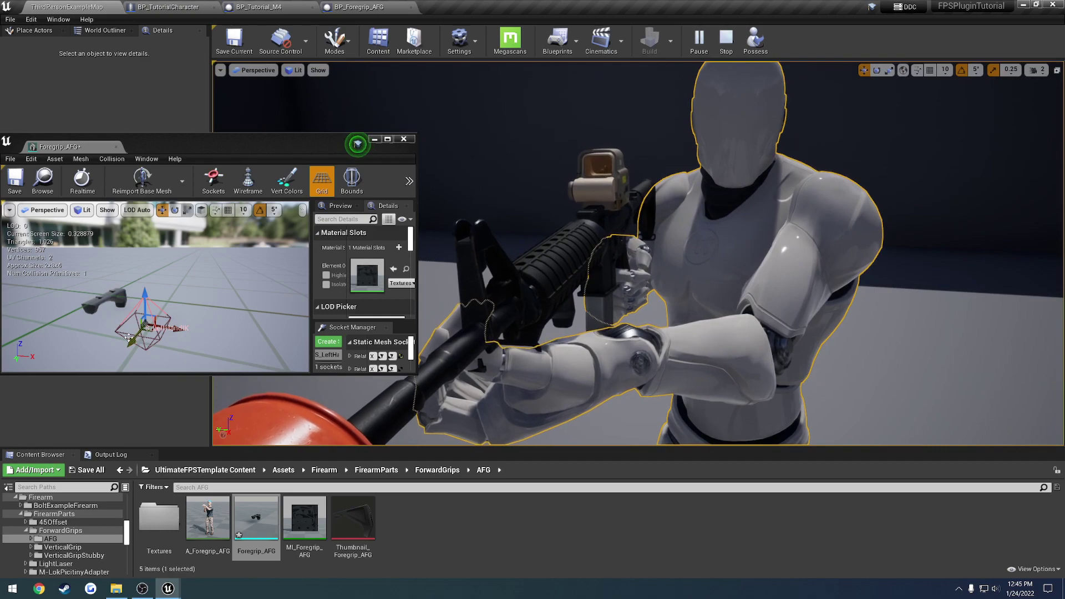
left_click_drag(128, 336, 187, 316)
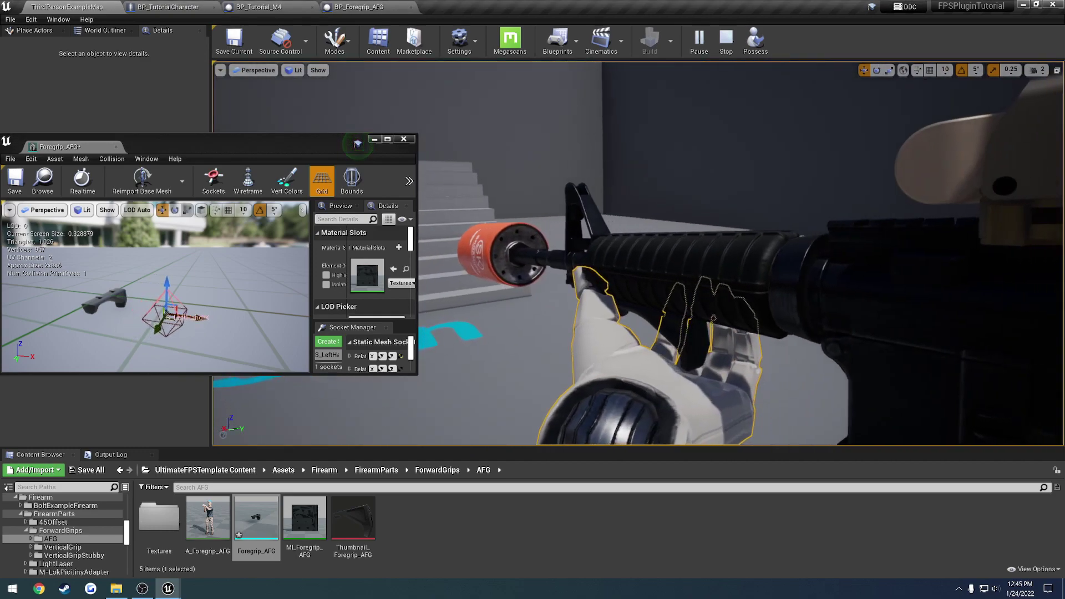
left_click_drag(167, 283, 168, 273)
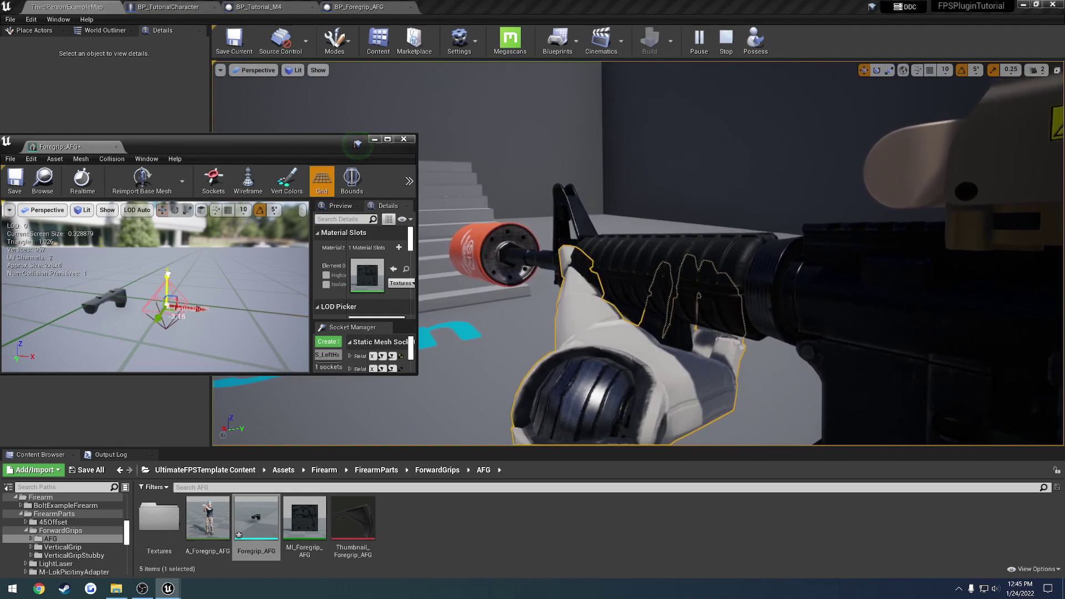
left_click_drag(166, 310, 158, 320)
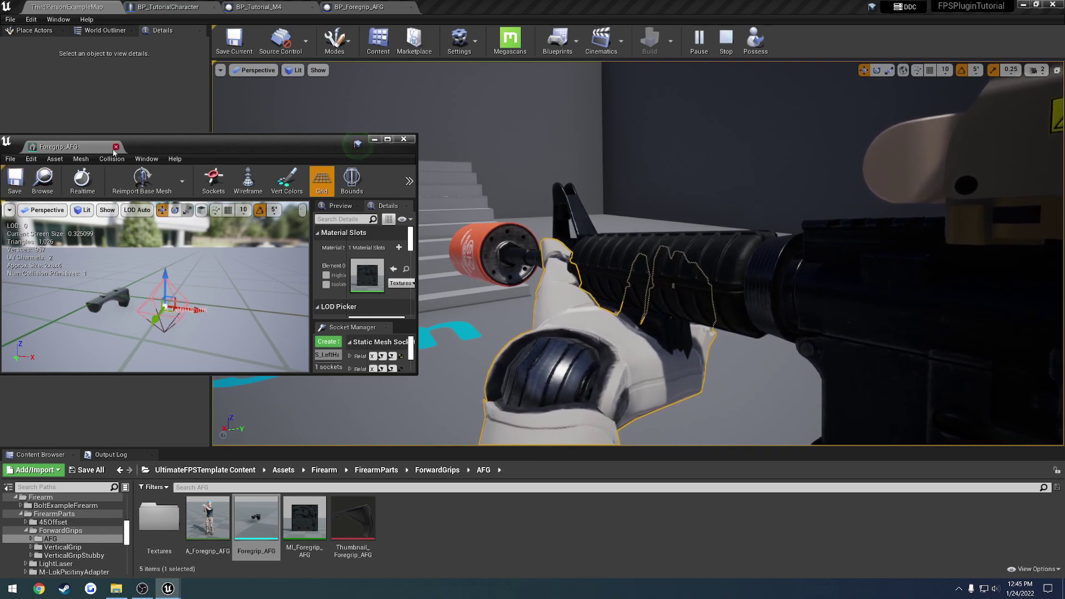
left_click(116, 147)
Check the left hand's placement on the rifle, first from the character's view and with the camera detached, and end play
left_click(756, 42)
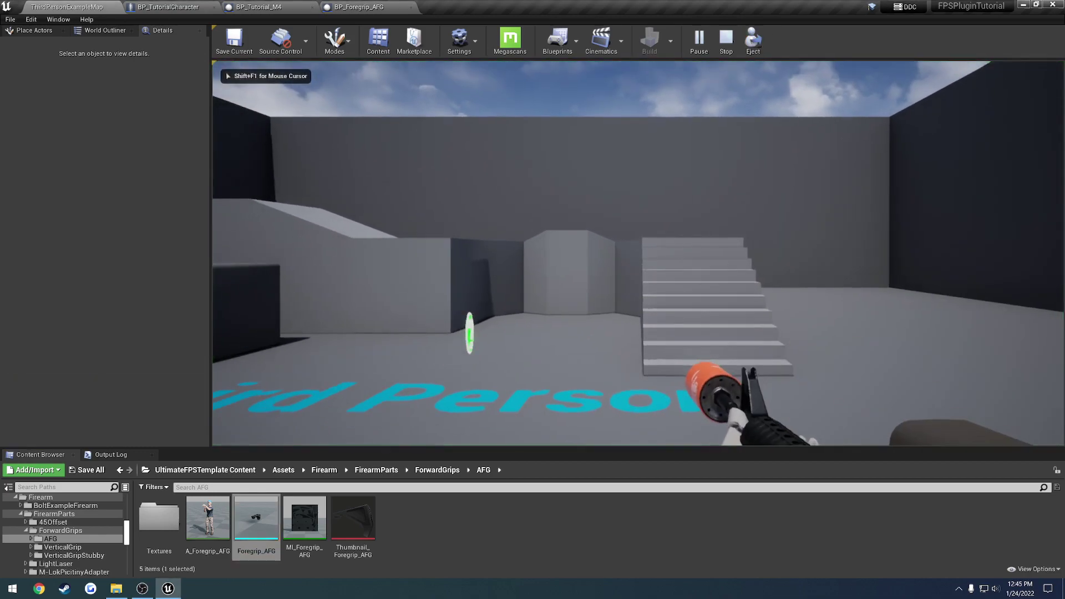
key("F8")
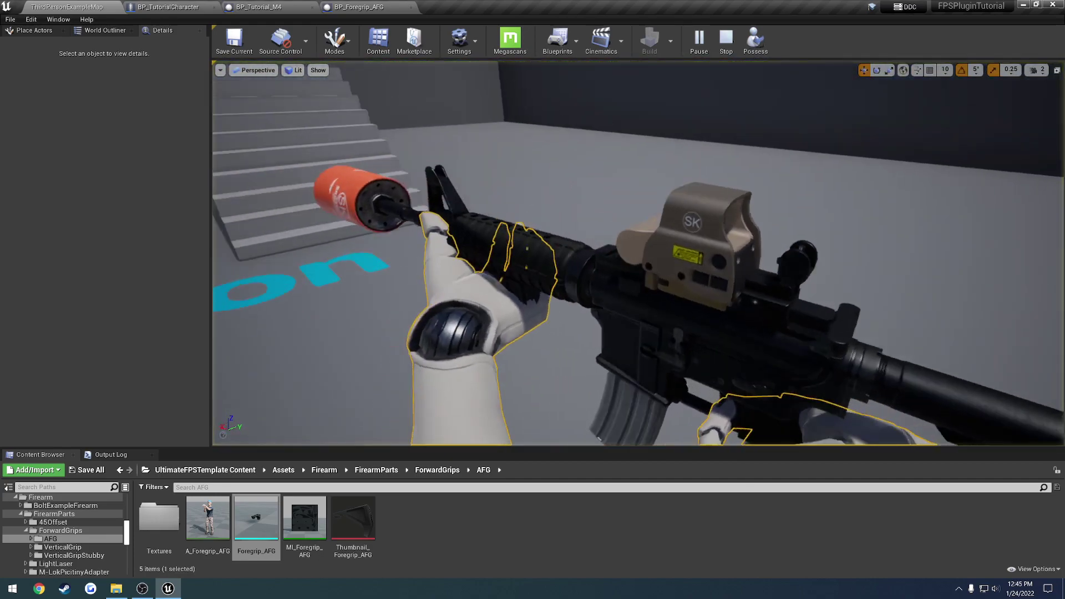
right_click_drag(573, 237, 591, 237)
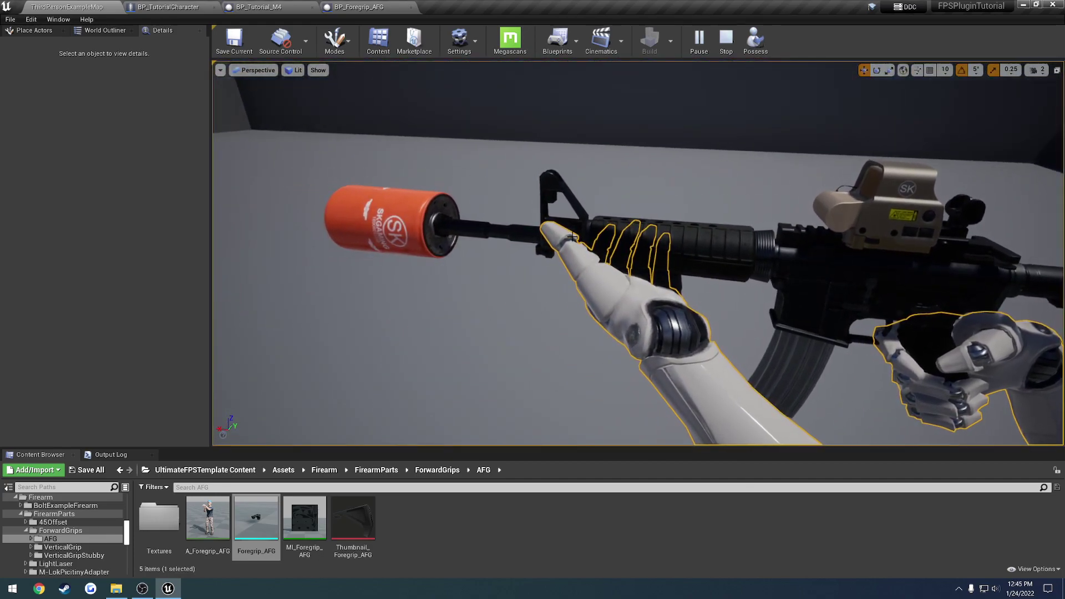
key("Escape")
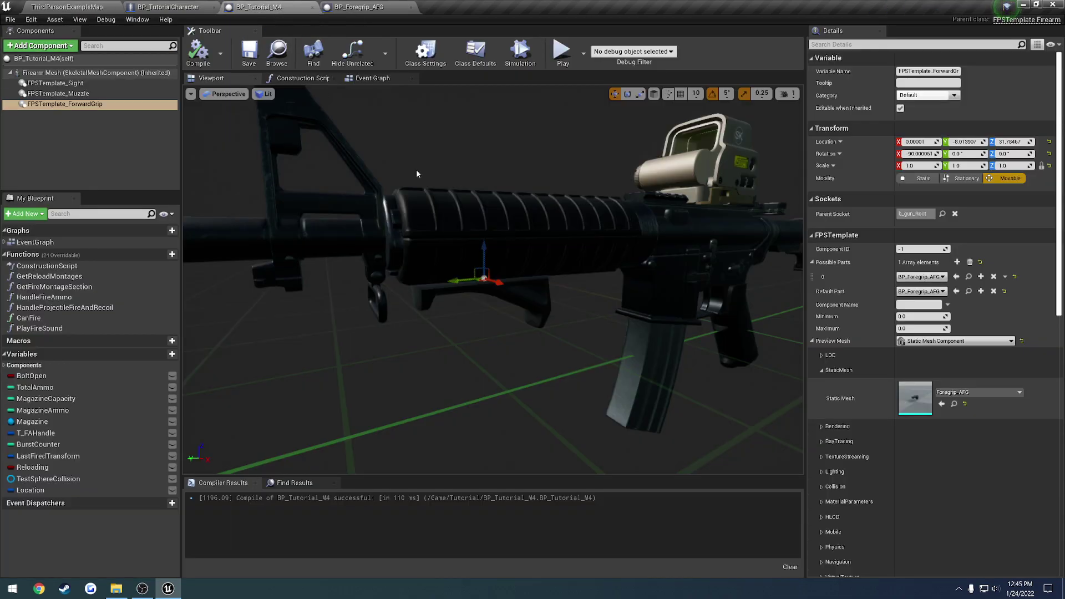
Slide the forward grip component back along the handguard to about Z 24.7 and compile the M4 blueprint
left_click_drag(459, 280, 551, 274)
left_click(200, 55)
Play the level with a detached camera to inspect how the left hand follows the moved foregrip, and stop play
left_click(68, 7)
left_click(699, 43)
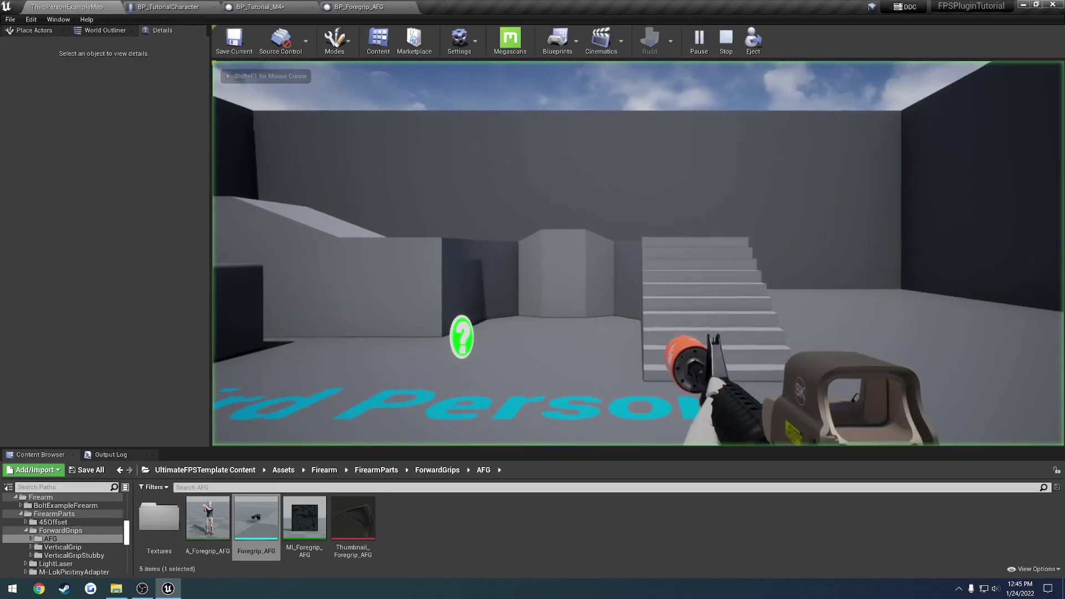
key("F8")
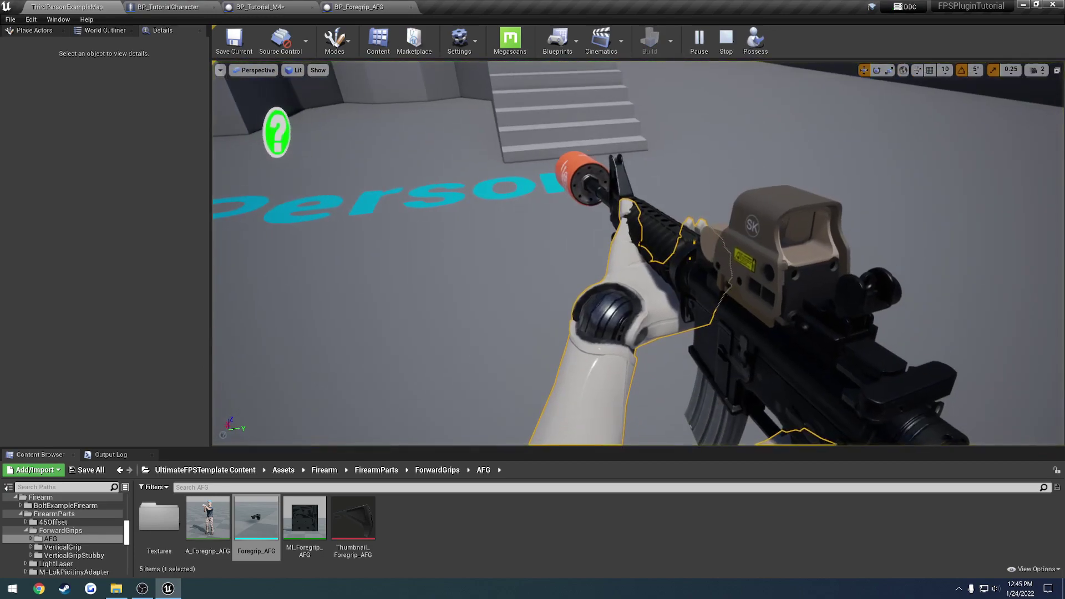
key("a")
right_click_drag(630, 235, 688, 221)
key("d")
key("Escape")
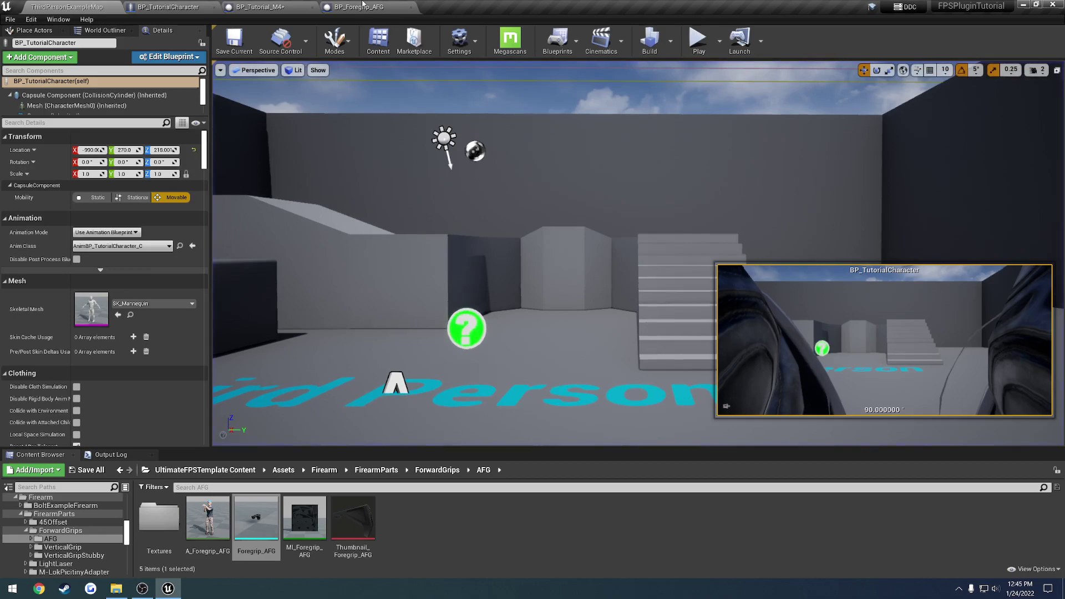
Slide the forward grip component forward under the handguard to about Z 32.0 and save the M4 blueprint
left_click(363, 5)
left_click(259, 7)
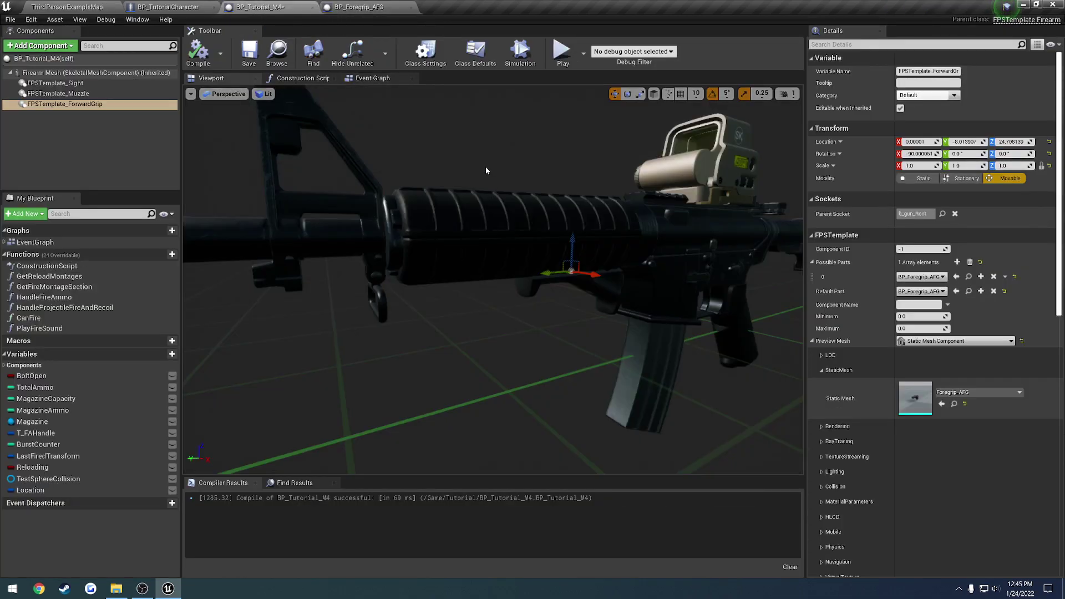
left_click_drag(555, 273, 463, 280)
key("ctrl+s")
right_click_drag(451, 425, 465, 398)
key("s")
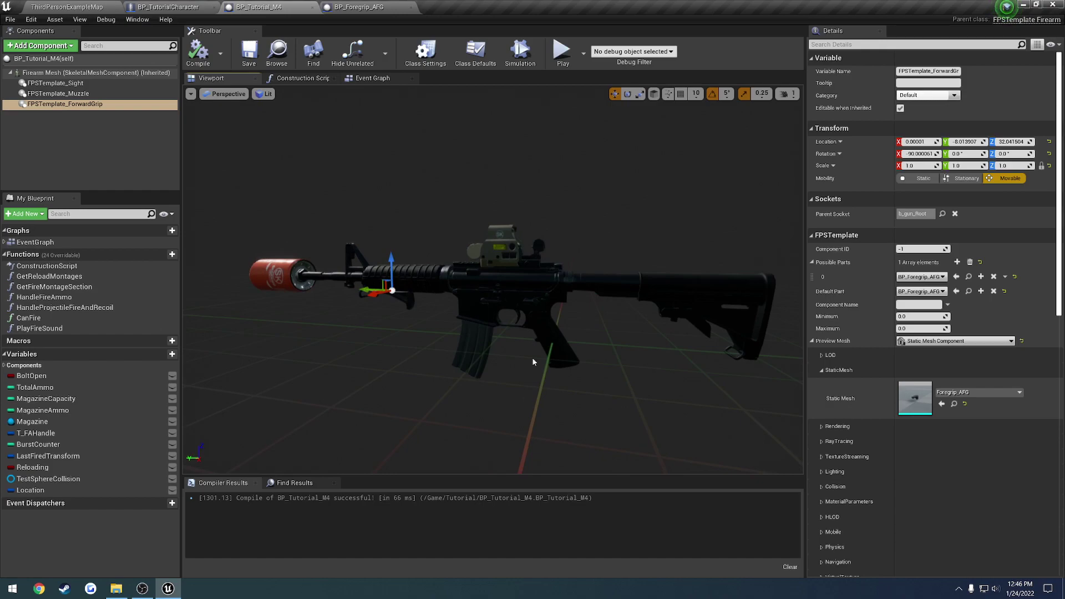
right_click_drag(493, 280, 533, 278)
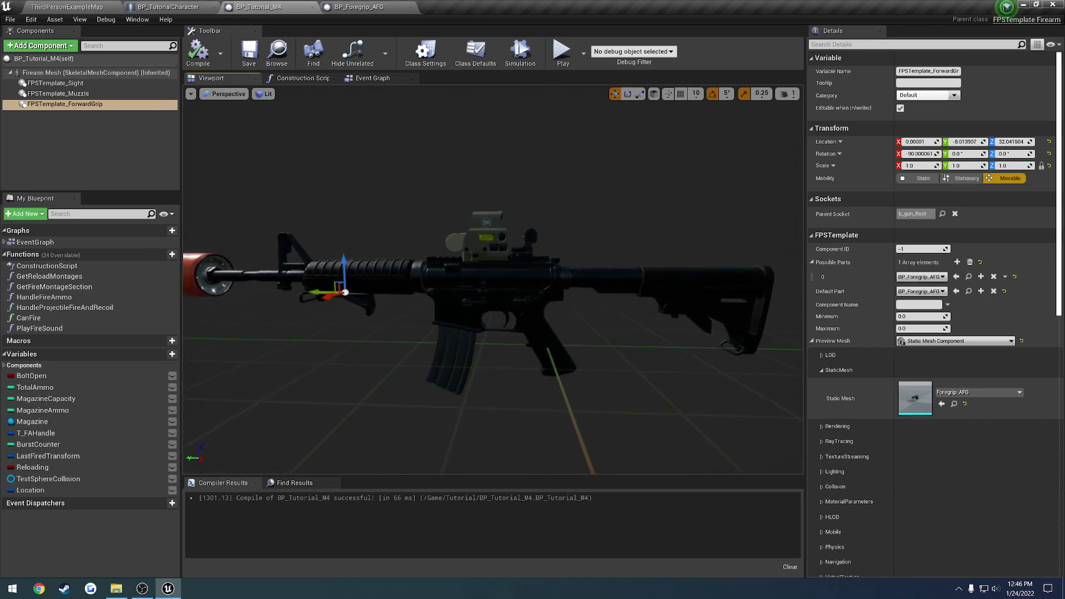
right_click_drag(610, 298, 571, 283)
left_click(576, 284)
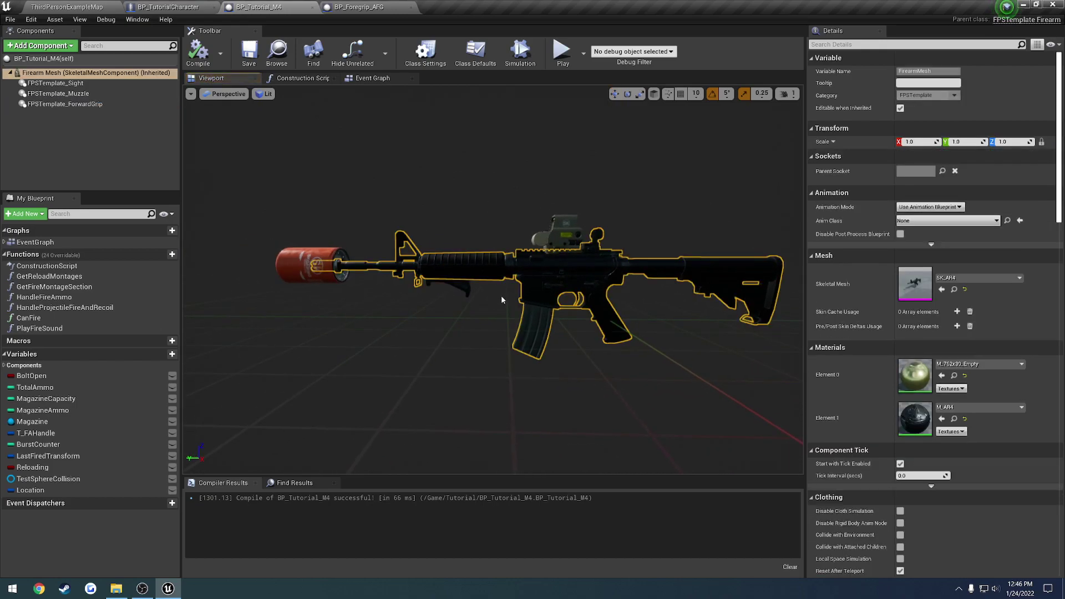
left_click(470, 296)
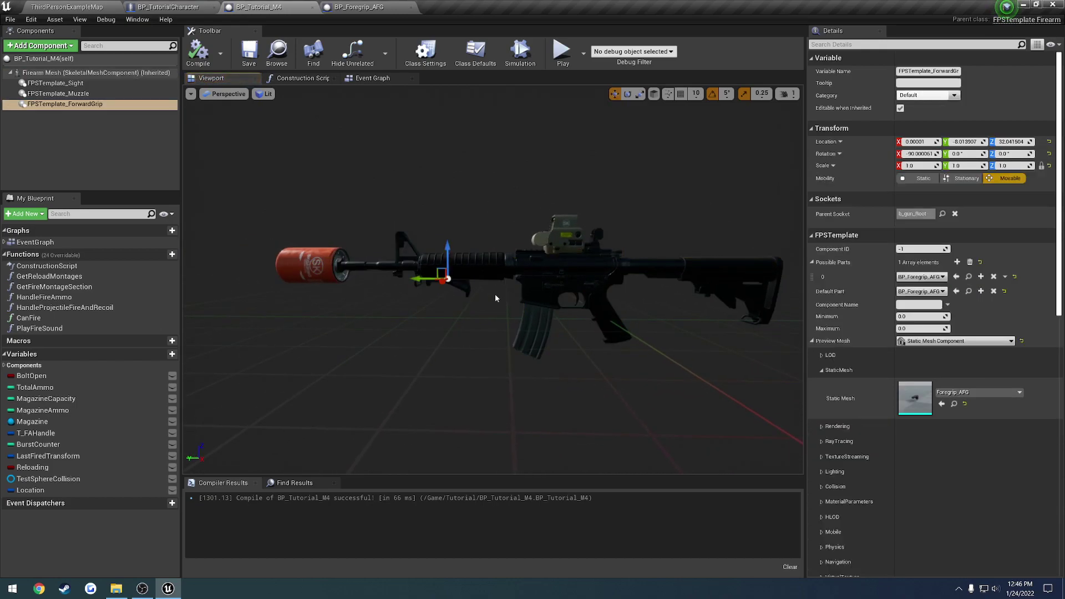